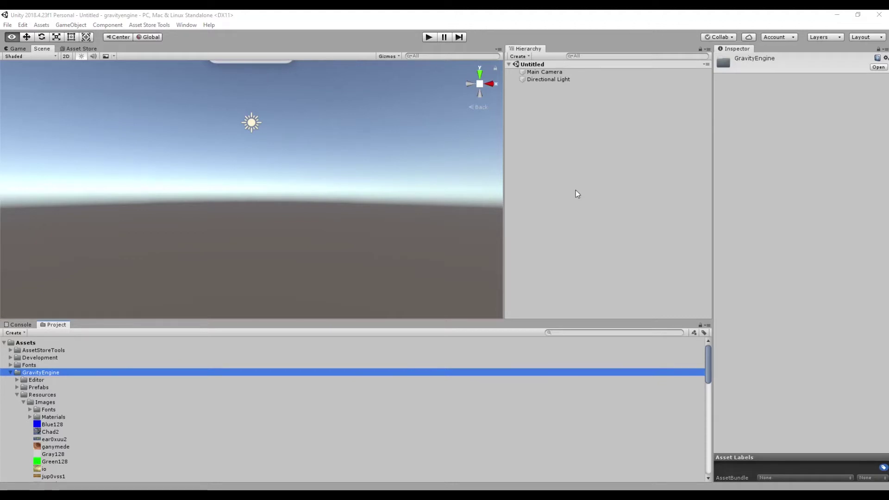
Create an empty object in the Hierarchy and name it GE.
right_click(556, 151)
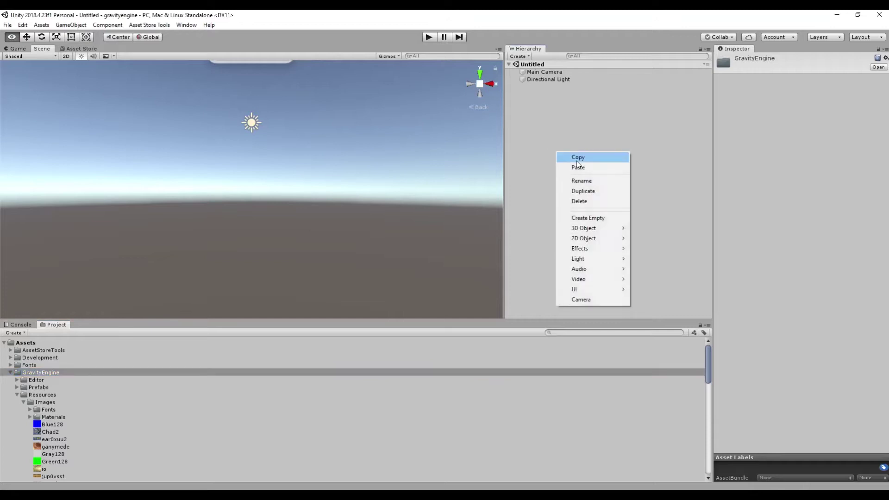
left_click(593, 218)
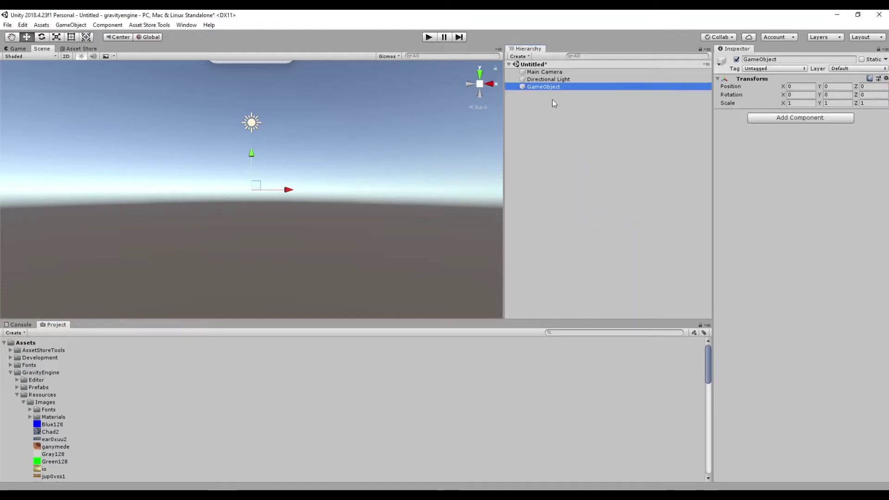
left_click(544, 87)
type("GE")
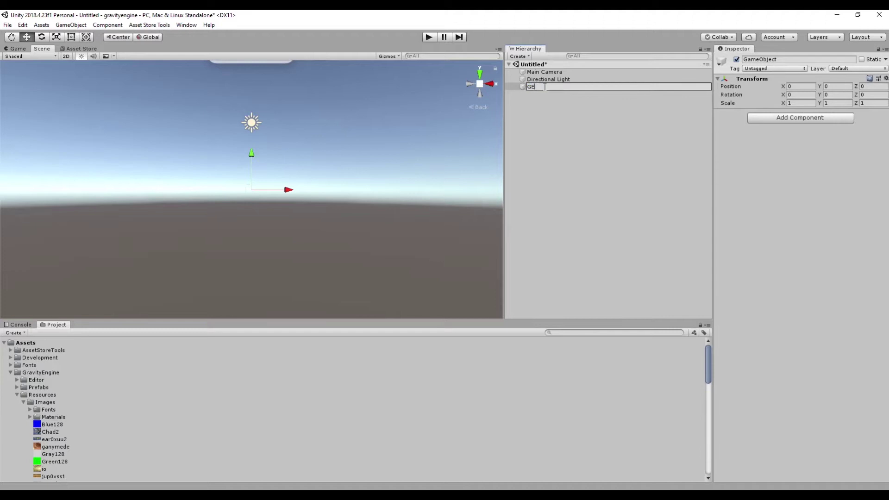
Attach the Gravity Engine script component to GE.
left_click(797, 117)
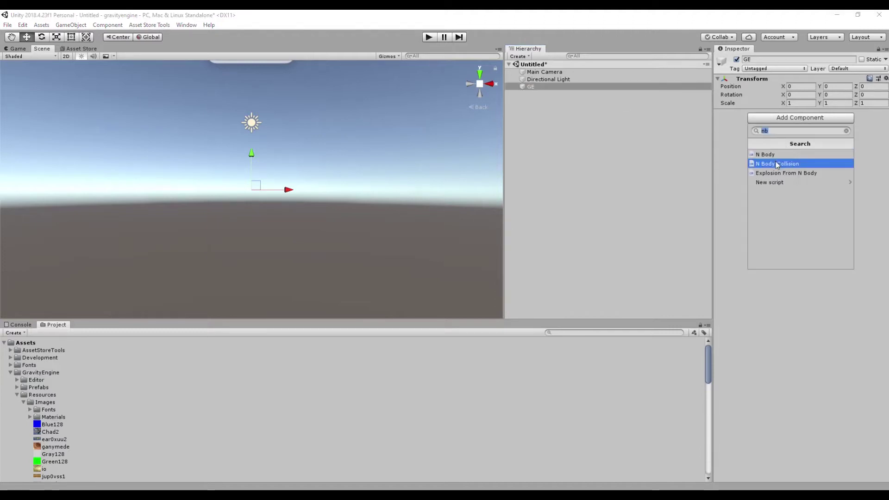
type("grav")
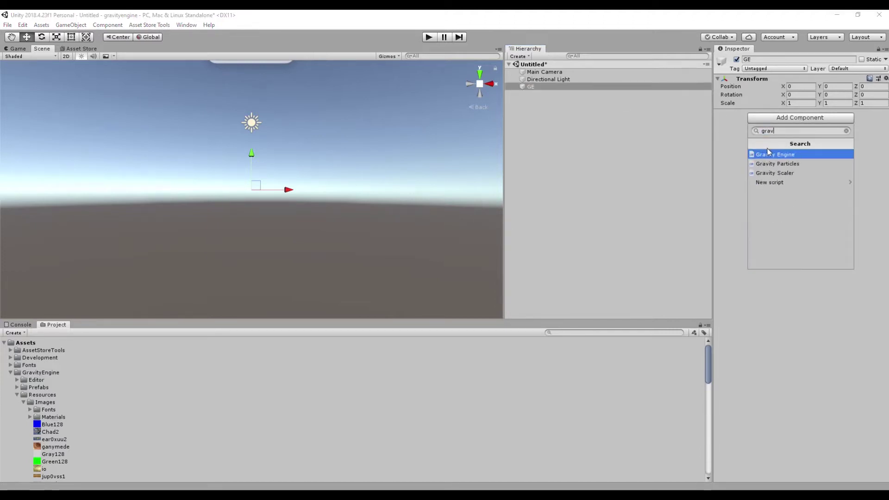
left_click(773, 154)
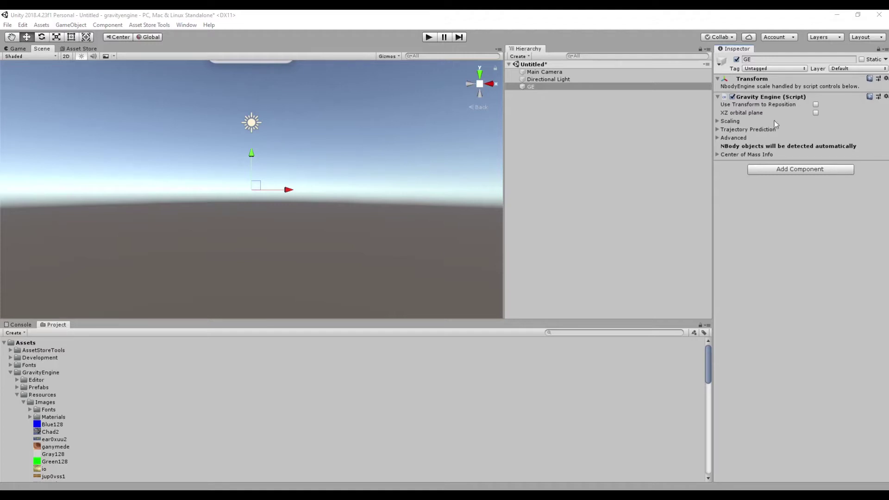
left_click(716, 121)
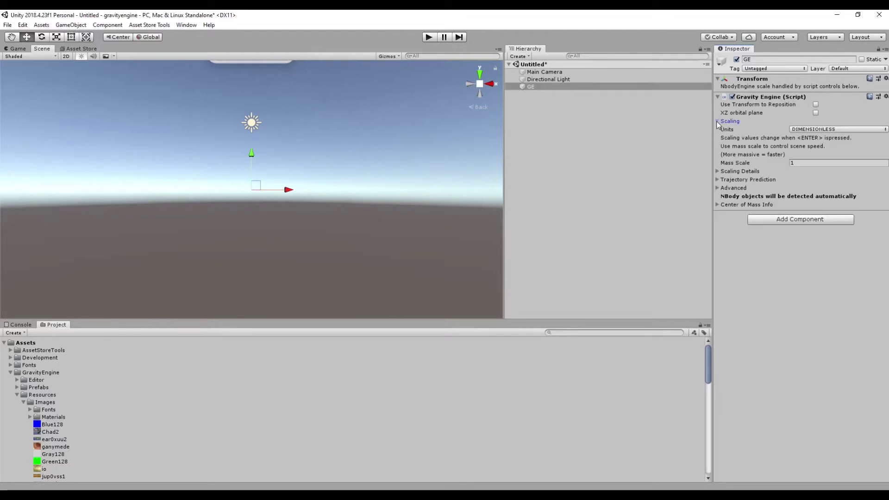
left_click(821, 129)
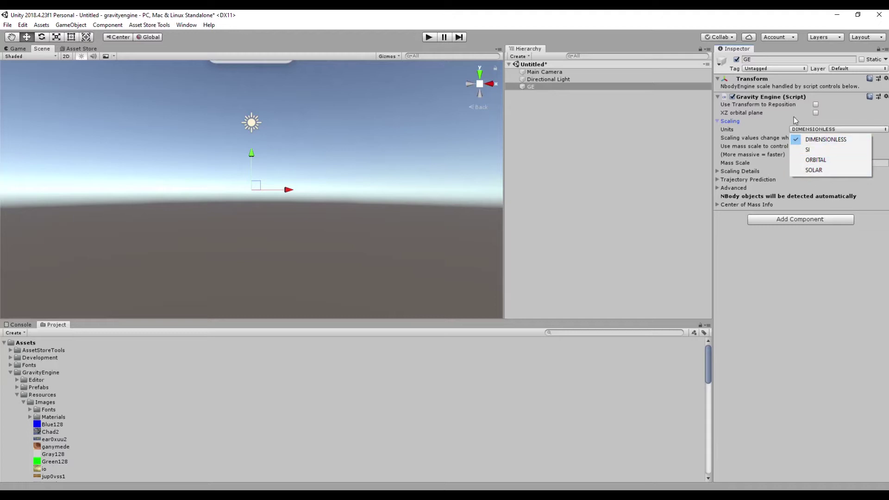
left_click(718, 122)
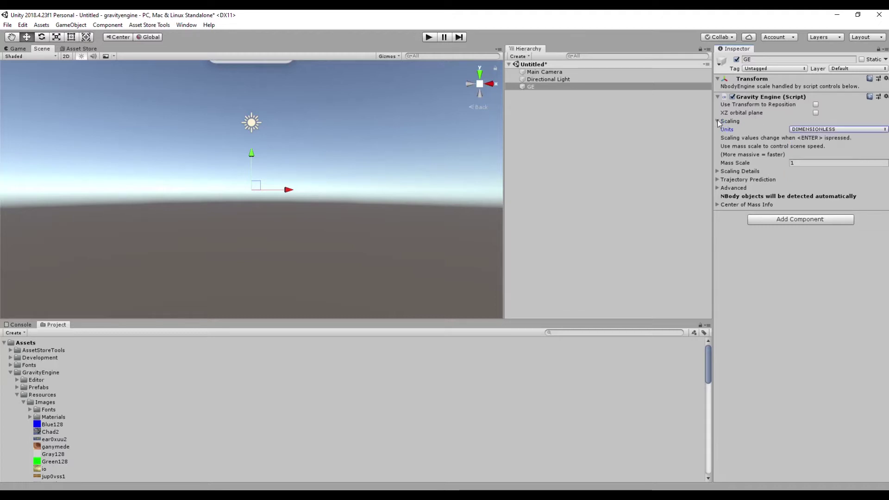
left_click(718, 122)
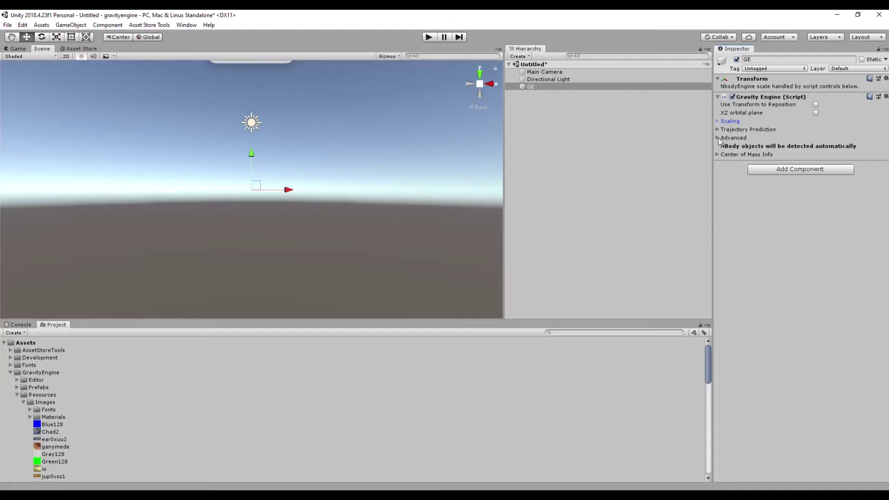
left_click(720, 138)
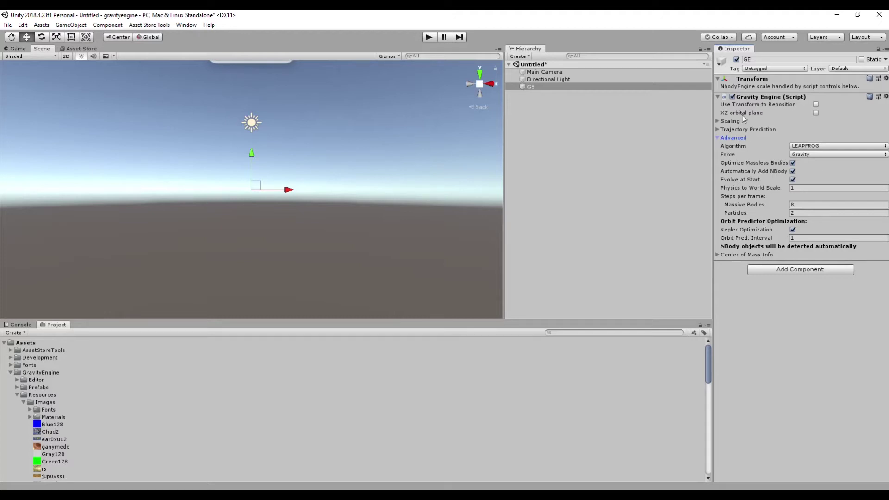
left_click(717, 139)
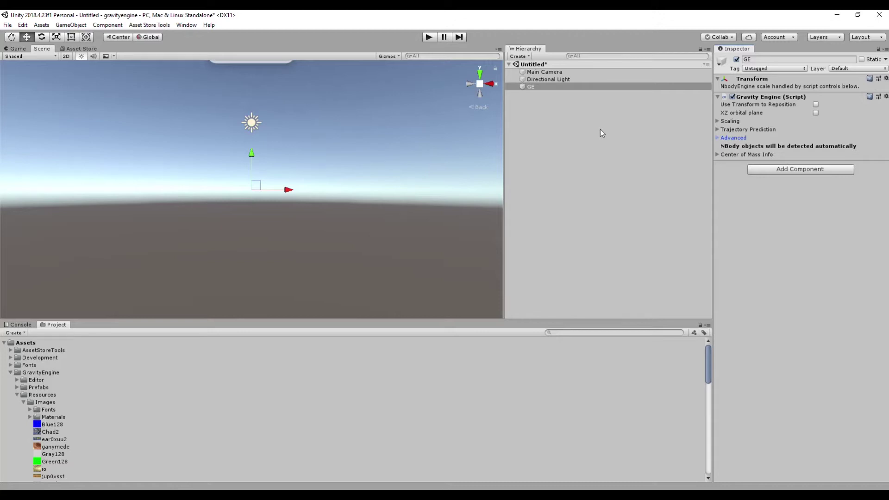
left_click(550, 135)
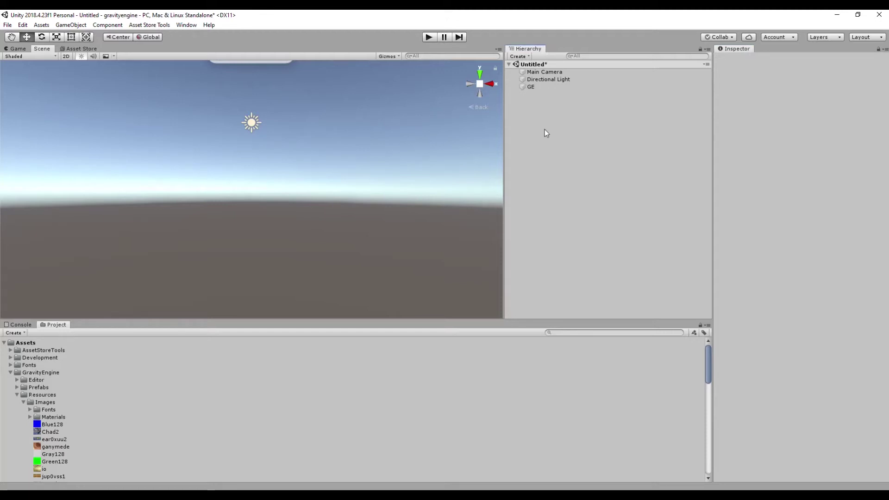
Create another empty object in the Hierarchy named Planet.
right_click(545, 130)
left_click(570, 197)
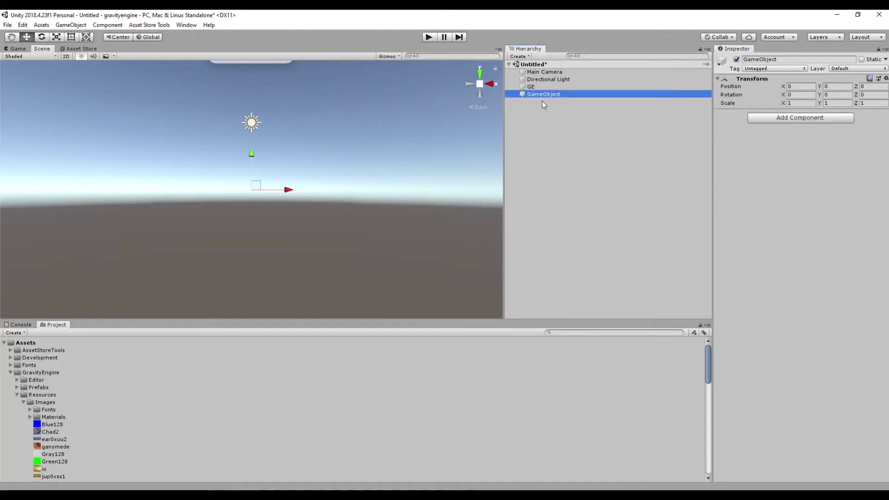
left_click(541, 95)
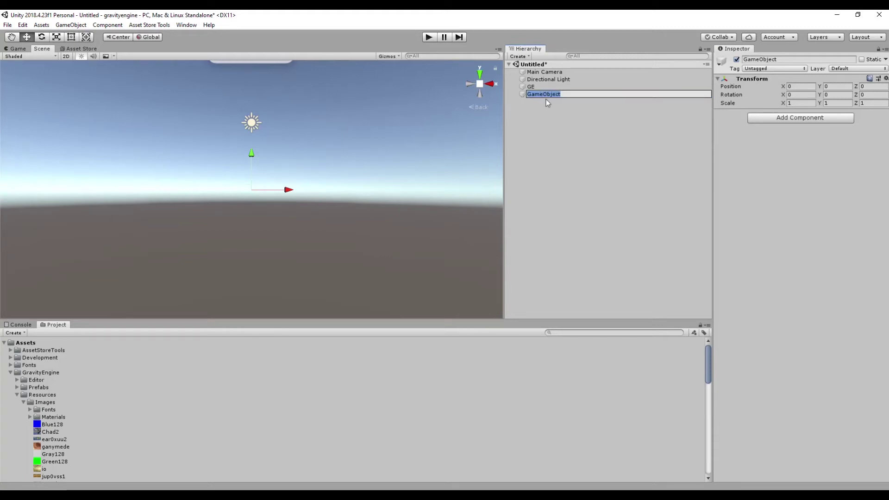
type("Planet")
key("Return")
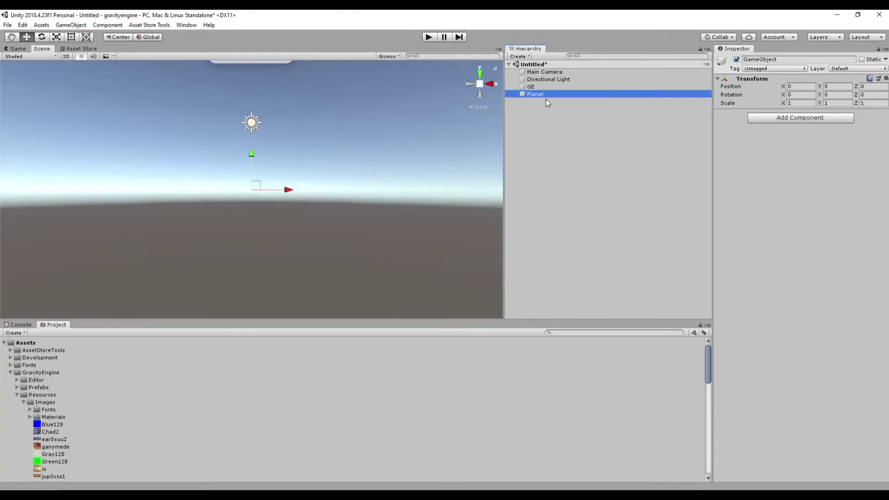
Add an N Body script to Planet and set its mass to 100.
left_click(799, 118)
type("nb")
key("Return")
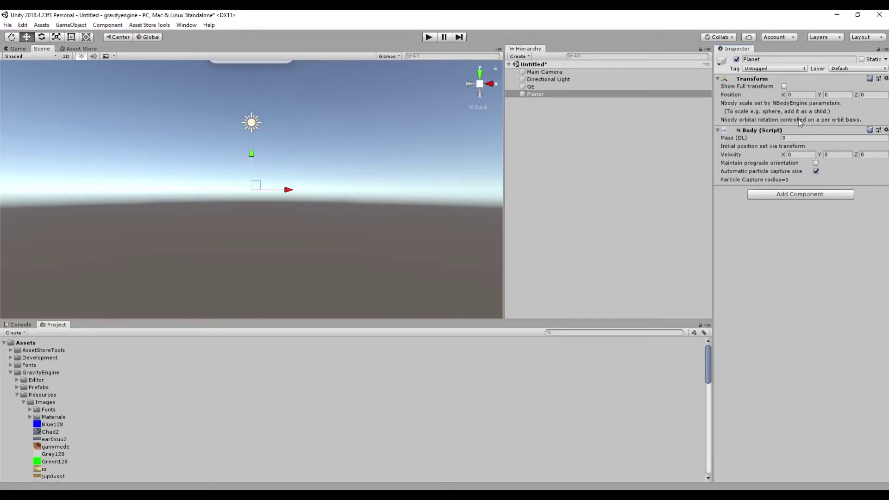
left_click(794, 138)
type("100")
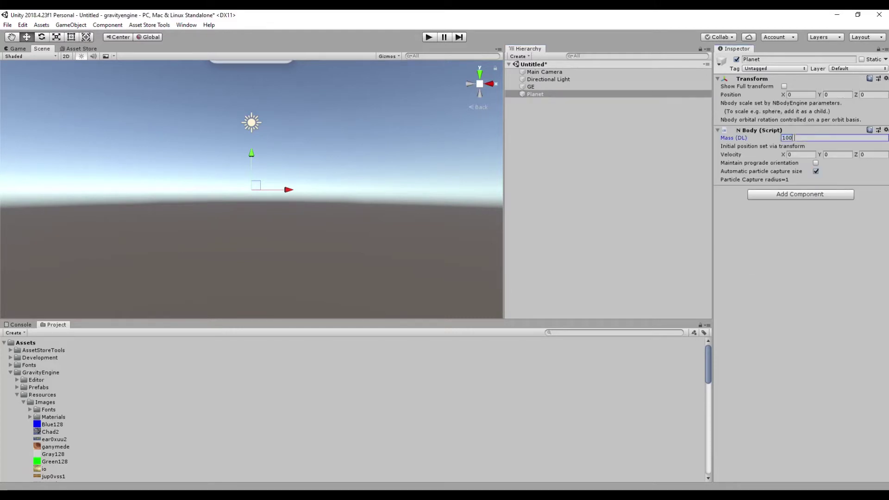
left_click(800, 219)
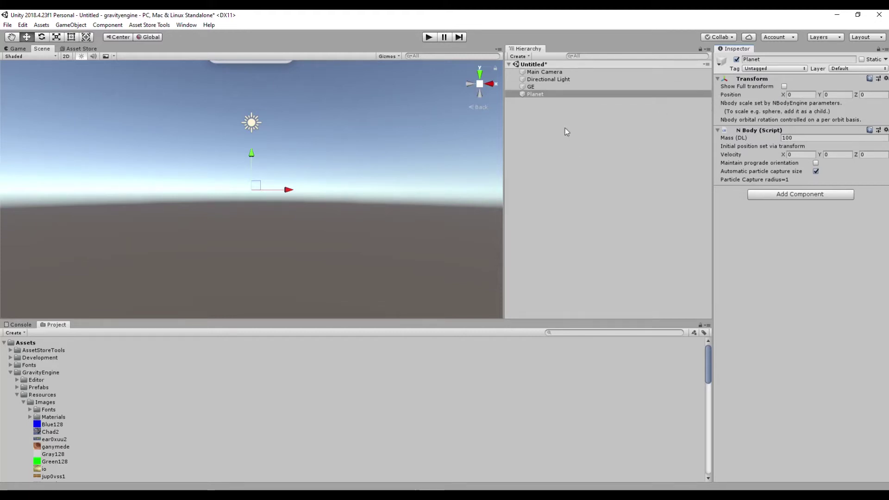
Add a Sphere as a child of Planet, scaled to 4 on X, Y and Z.
right_click(535, 94)
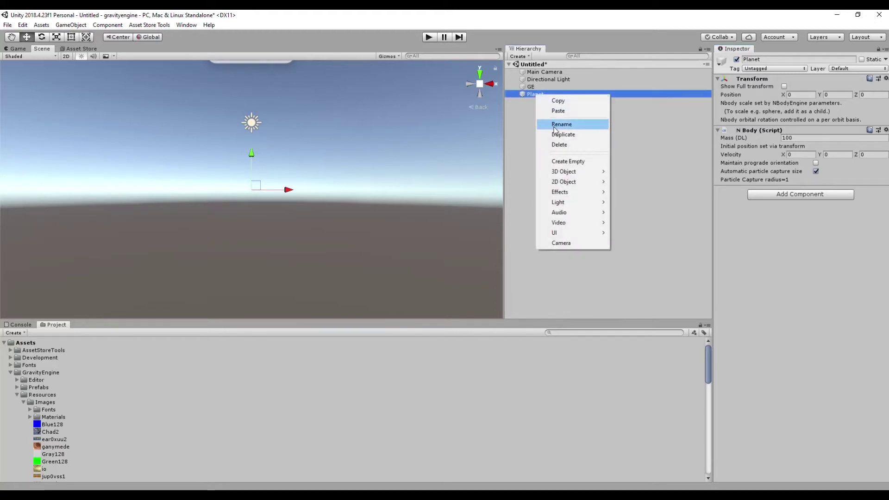
mouse_move(569, 175)
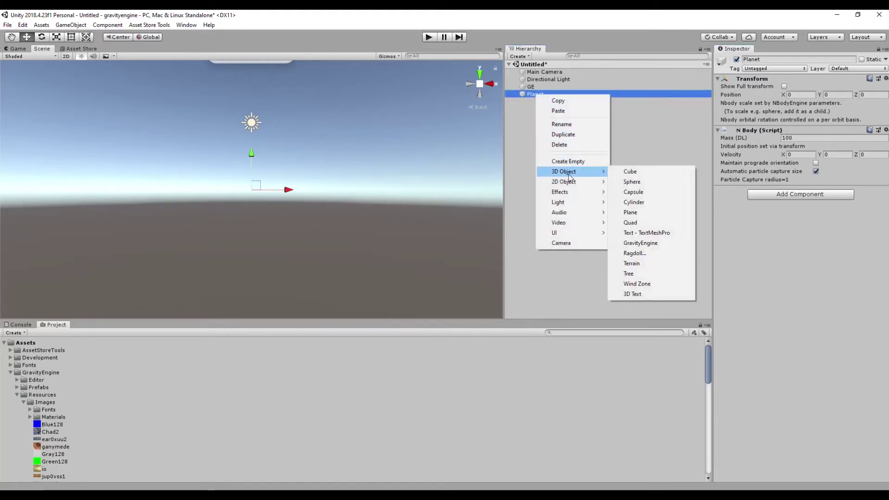
left_click(648, 181)
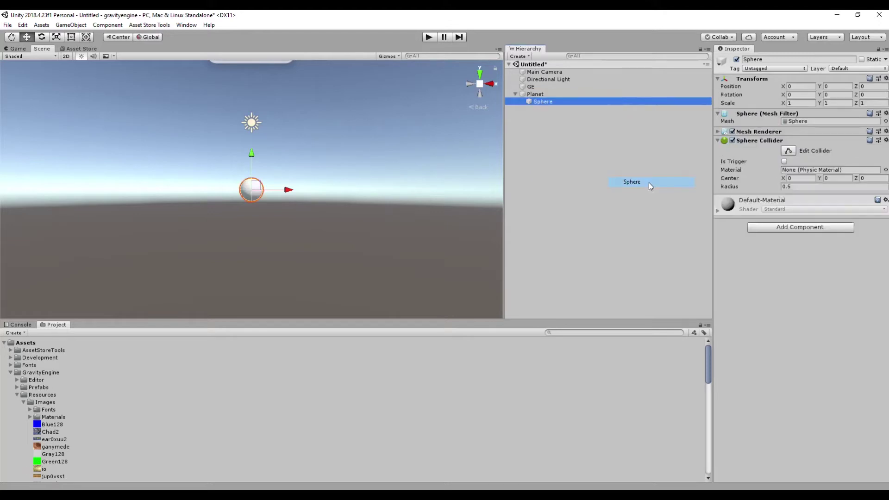
left_click(801, 102)
type("4")
key("Tab")
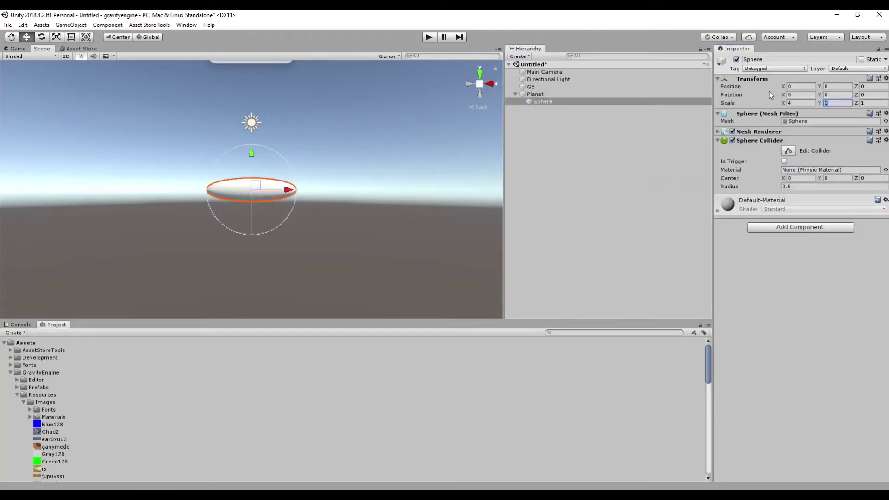
type("4")
key("Tab")
type("4")
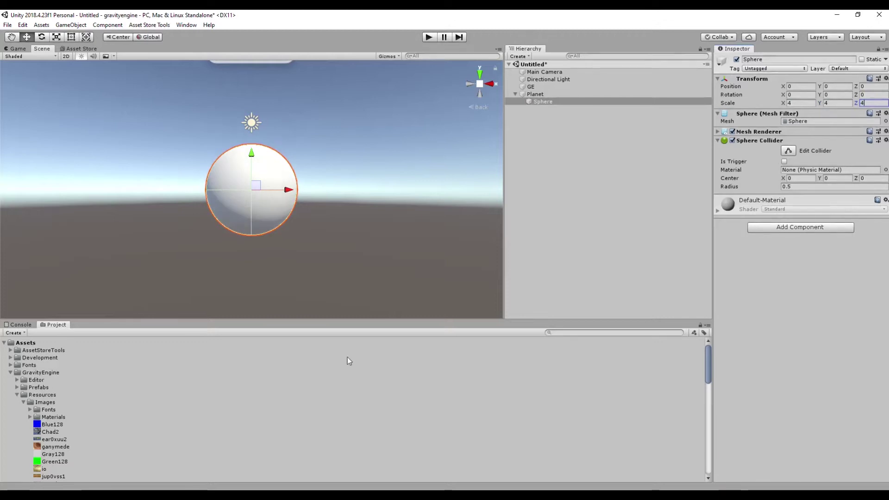
Apply the ear0xuu2 texture to the planet sphere and reselect Planet.
left_click(55, 439)
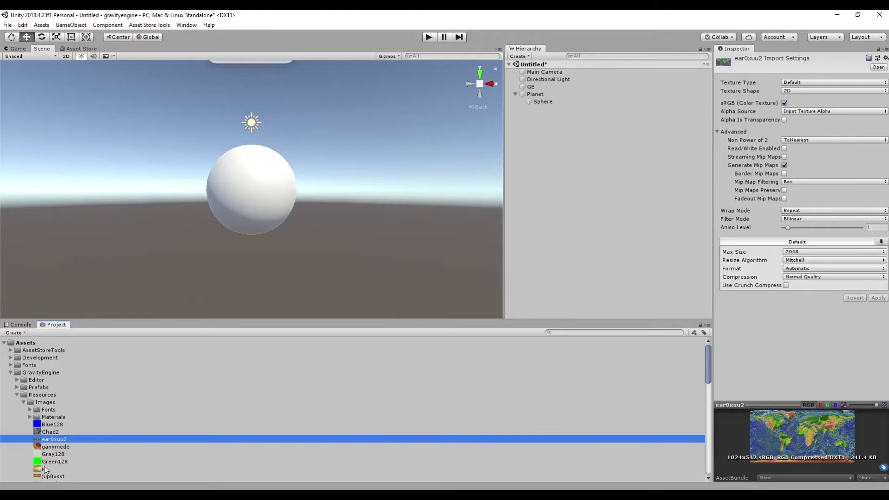
left_click_drag(37, 469, 548, 102)
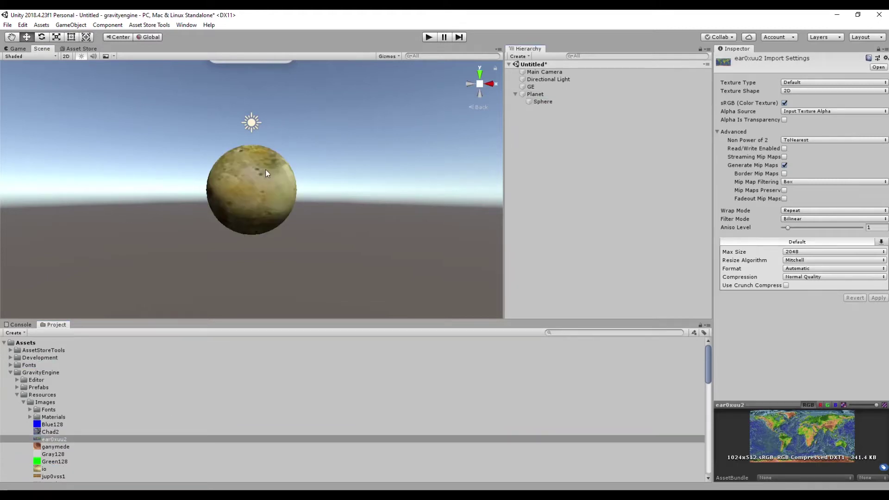
left_click(537, 94)
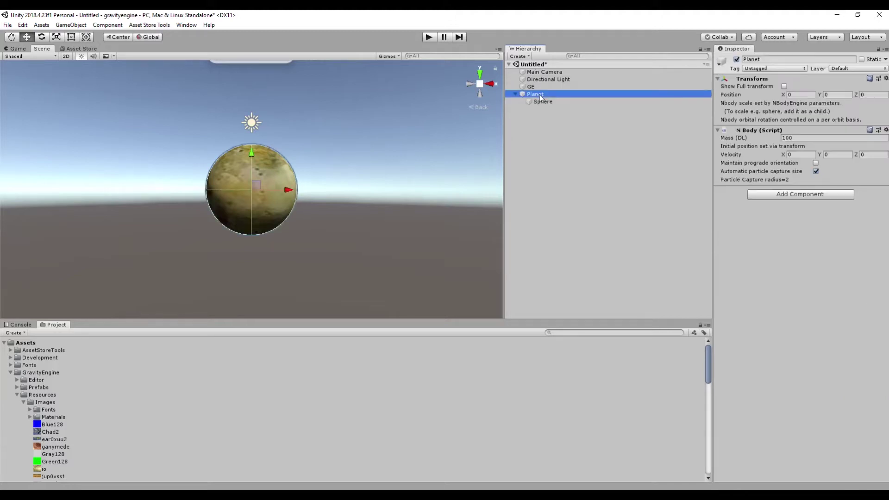
Create an empty object named Ship carrying an N Body script.
right_click(549, 133)
left_click(581, 200)
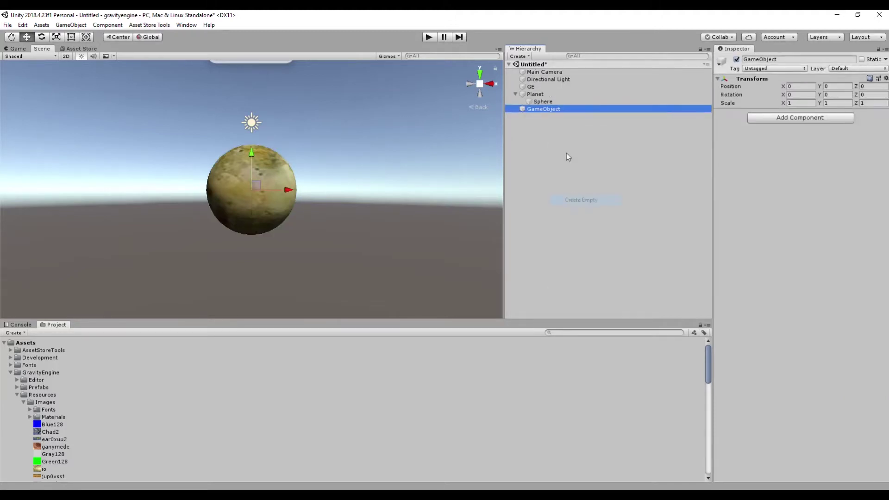
left_click(549, 110)
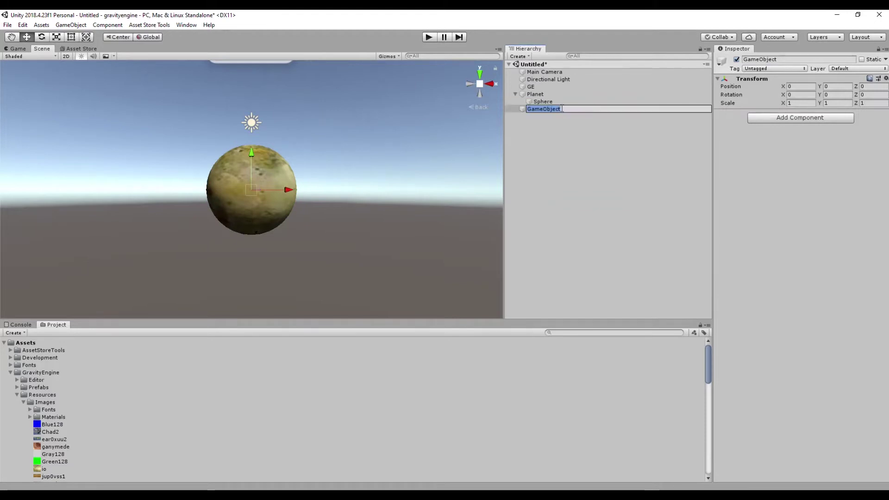
type("Ship")
key("Return")
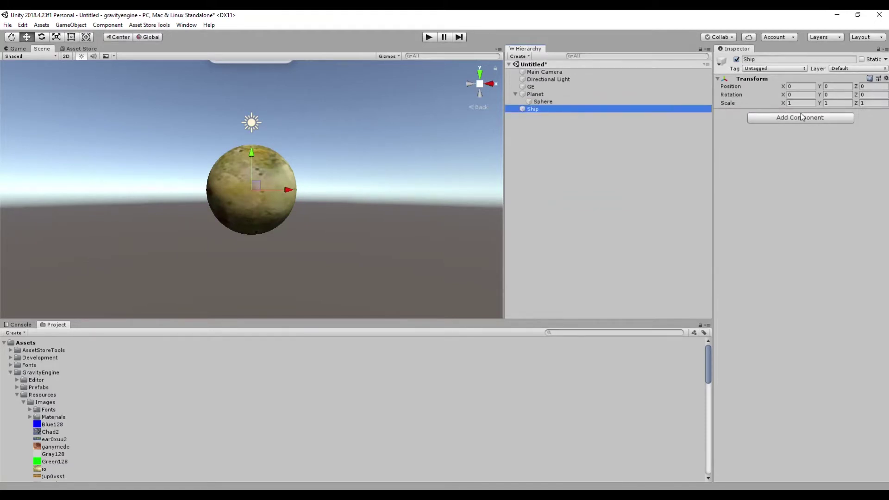
left_click(803, 117)
key("Return")
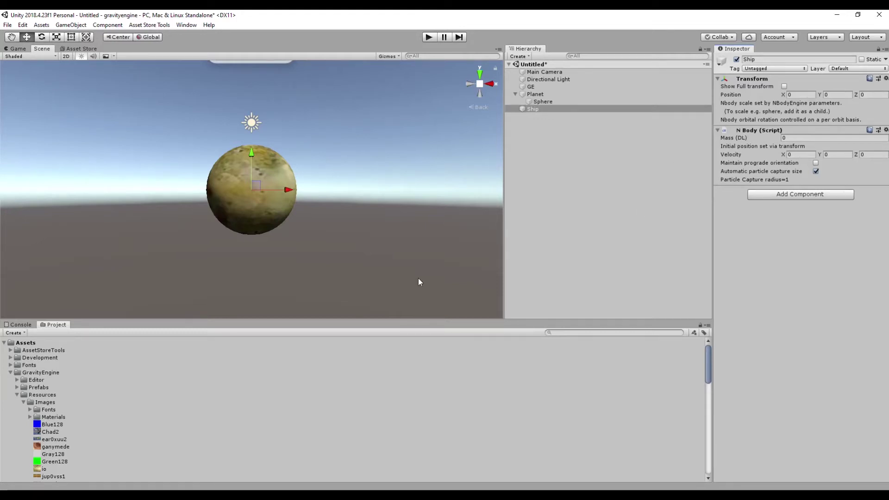
Place the StationModel prefab from the Prefabs folder inside Ship.
left_click(16, 395)
left_click(18, 388)
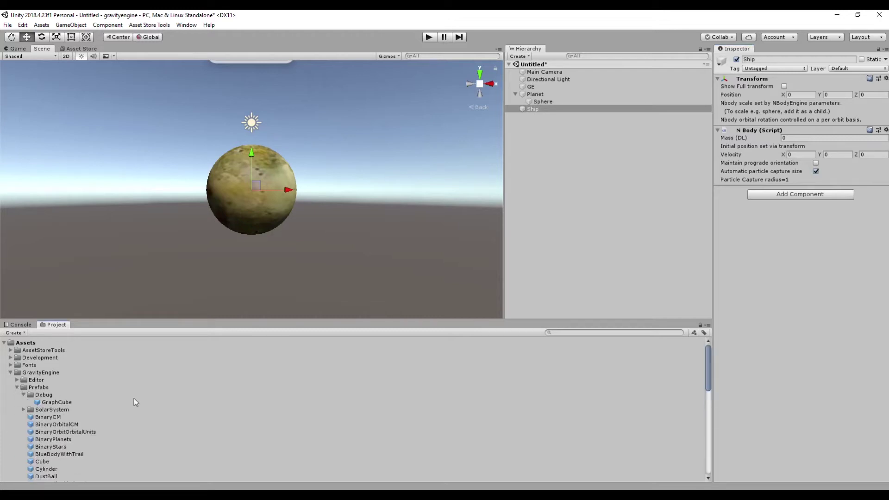
scroll(134, 398, "down", 8)
scroll(135, 400, "down", 4)
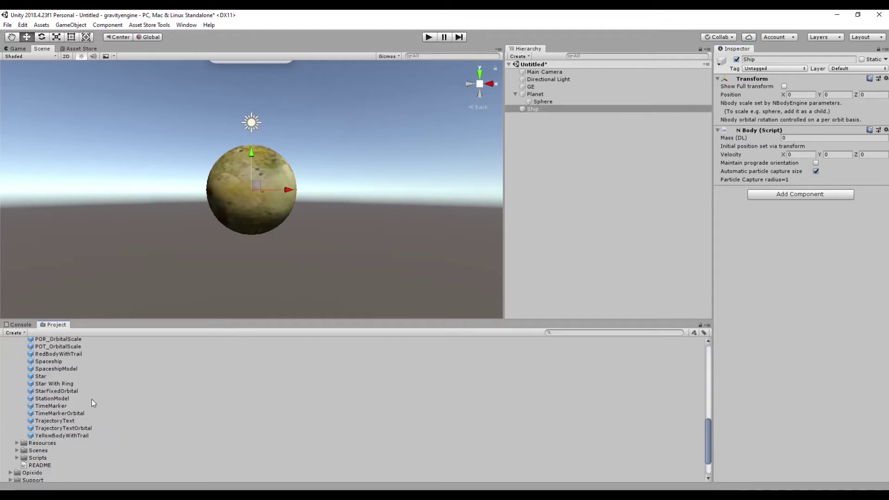
left_click_drag(53, 399, 532, 110)
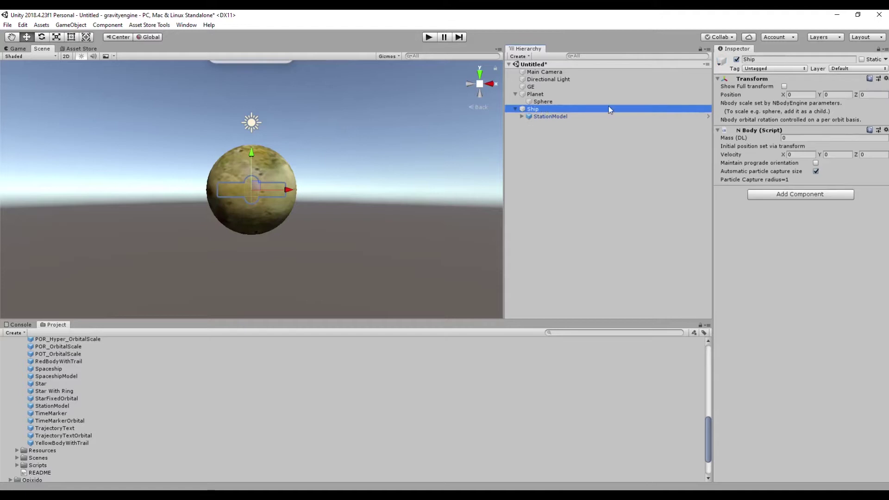
Set Ship's X position to 10 and scale StationModel to 0.2 on all axes.
left_click(806, 94)
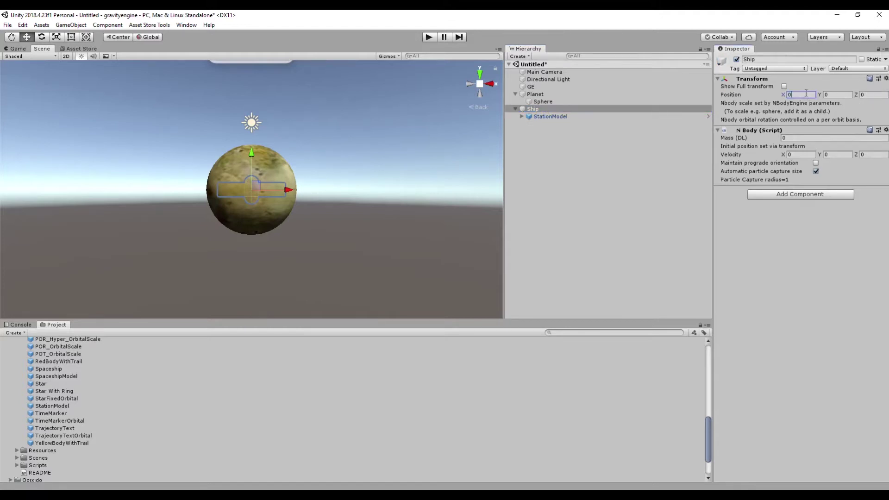
type("10")
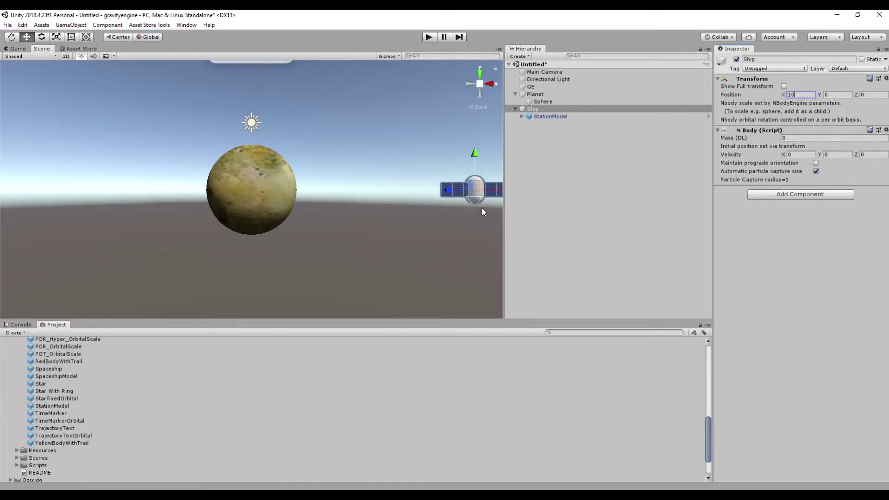
left_click(543, 115)
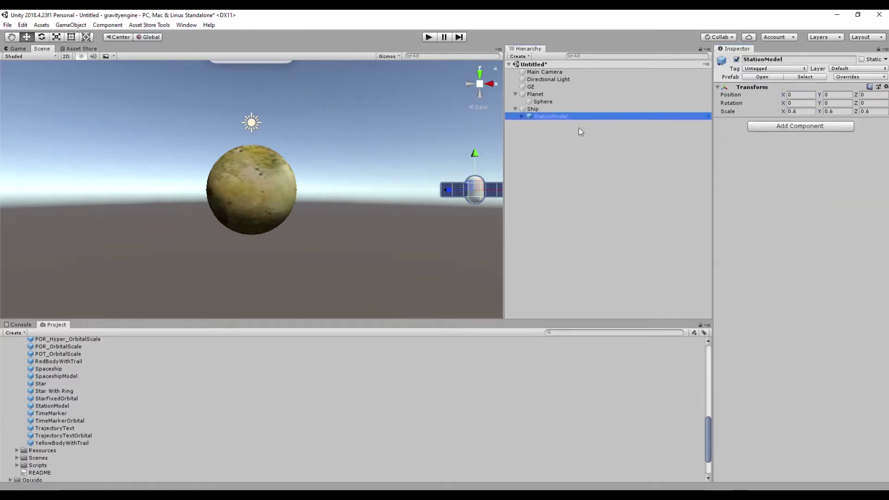
left_click(801, 113)
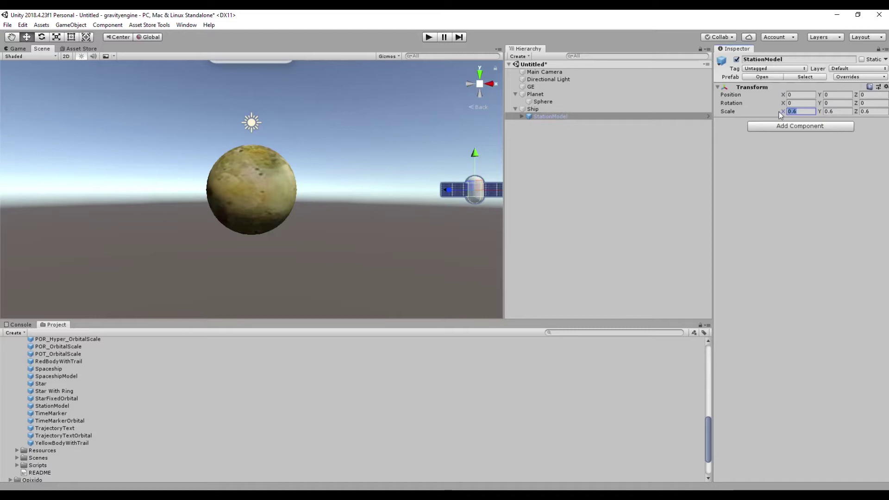
type(".2")
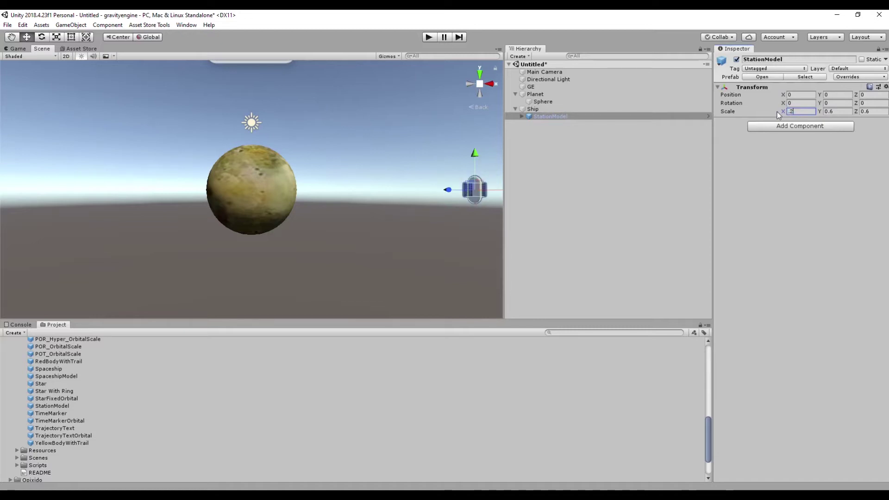
key("Tab")
type(".2")
key("Tab")
type(".")
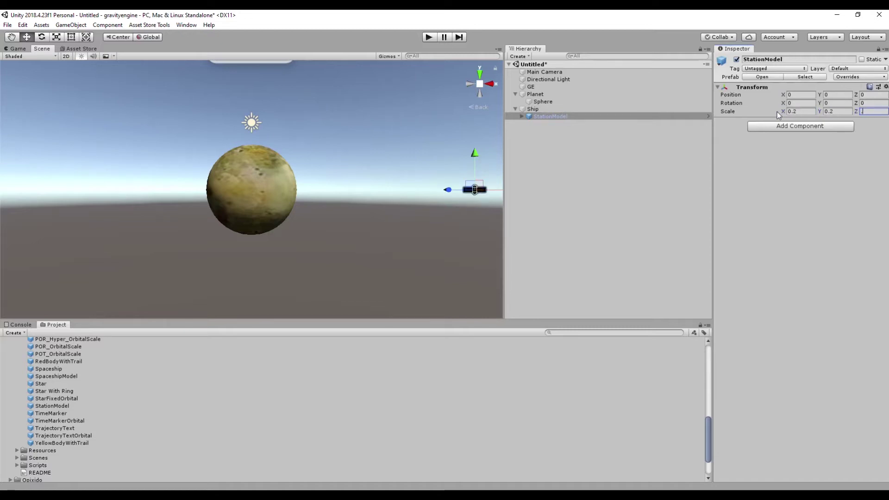
type("2")
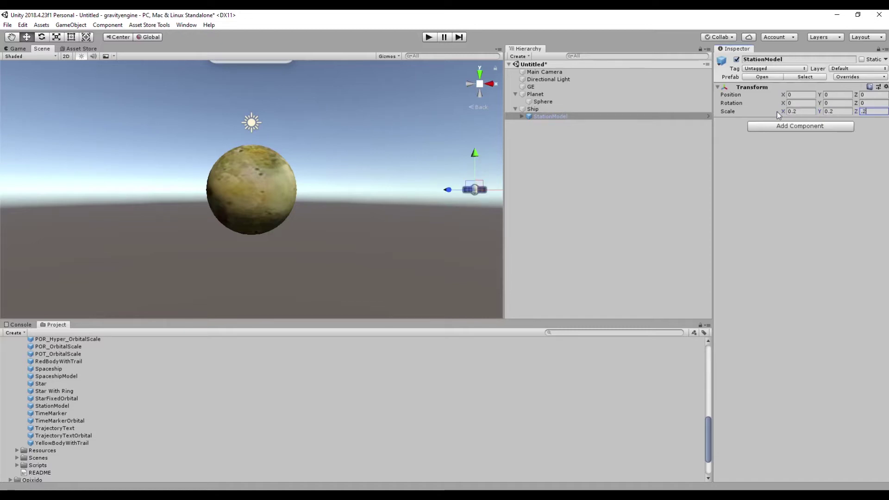
Check Planet and Ship settings, then test-run the scene in Play mode and stop.
left_click(537, 95)
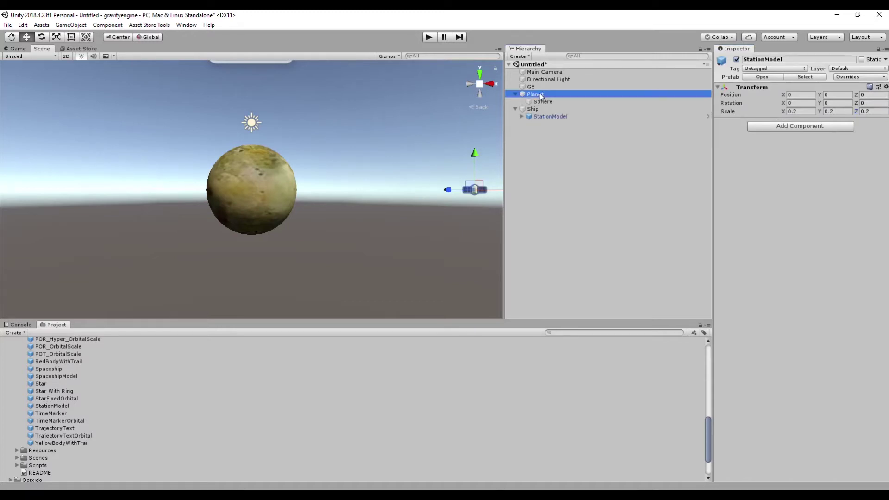
left_click(537, 110)
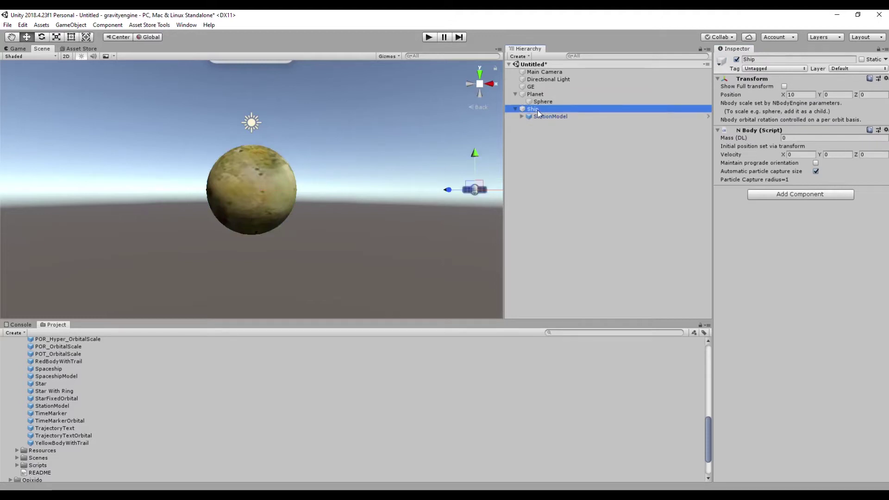
left_click(429, 37)
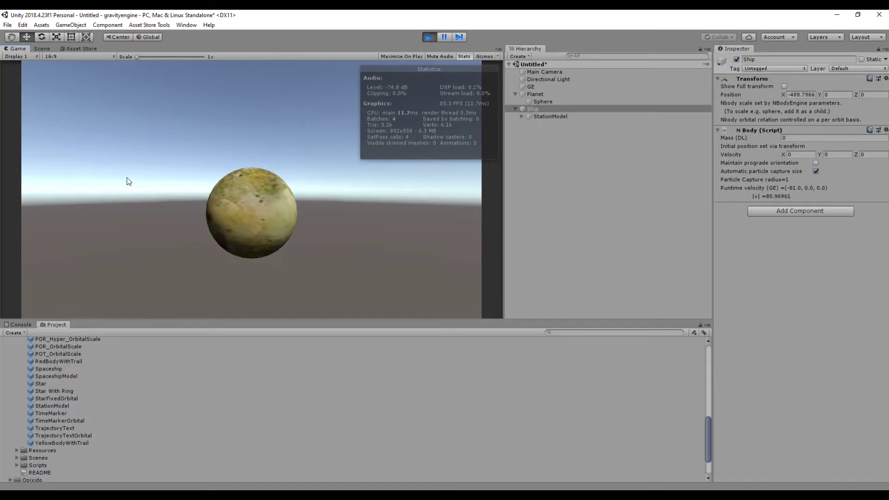
left_click(430, 37)
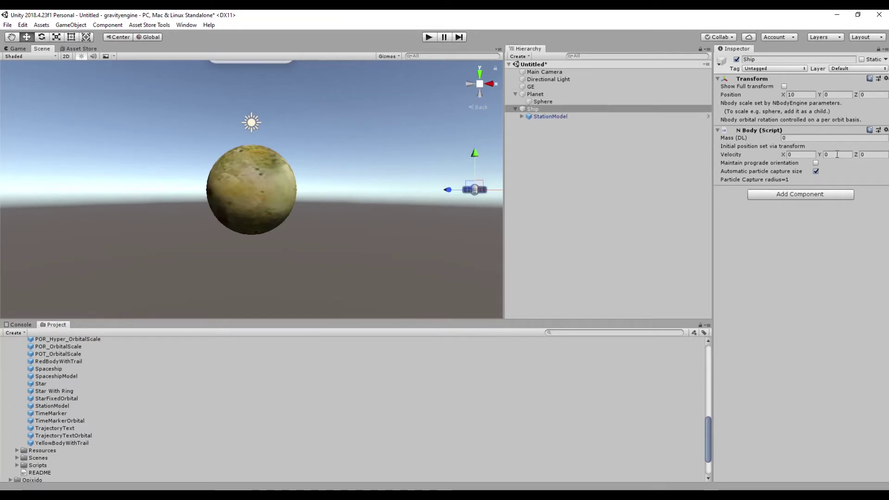
Enter a velocity value of 3 for the ship and test-run the scene.
type("3")
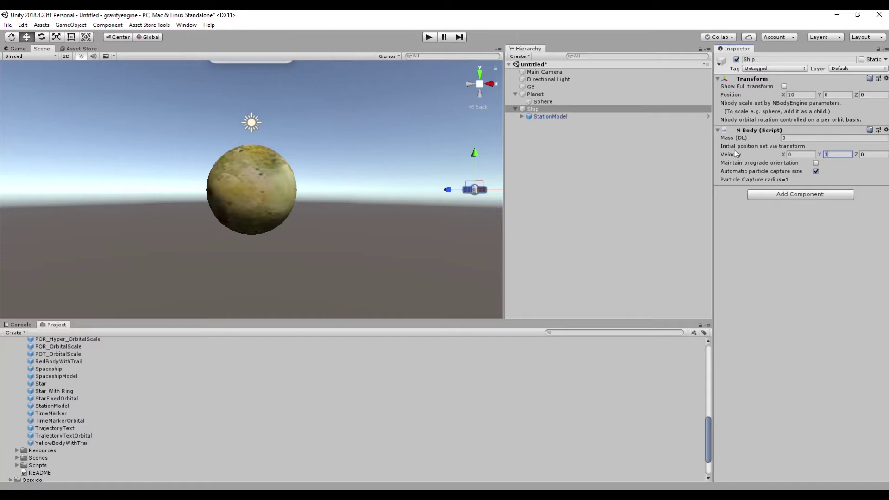
left_click(429, 38)
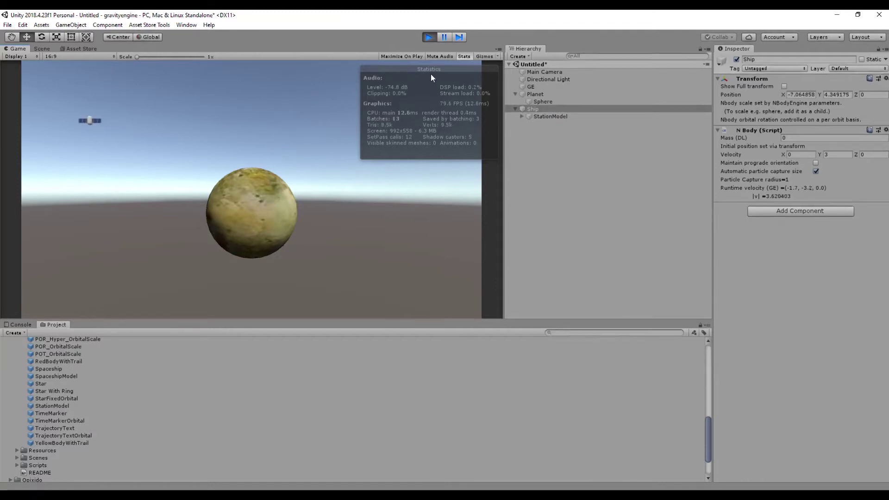
left_click(429, 36)
Move the Main Camera to Z -30 with a solid colour background, then run again.
left_click(556, 72)
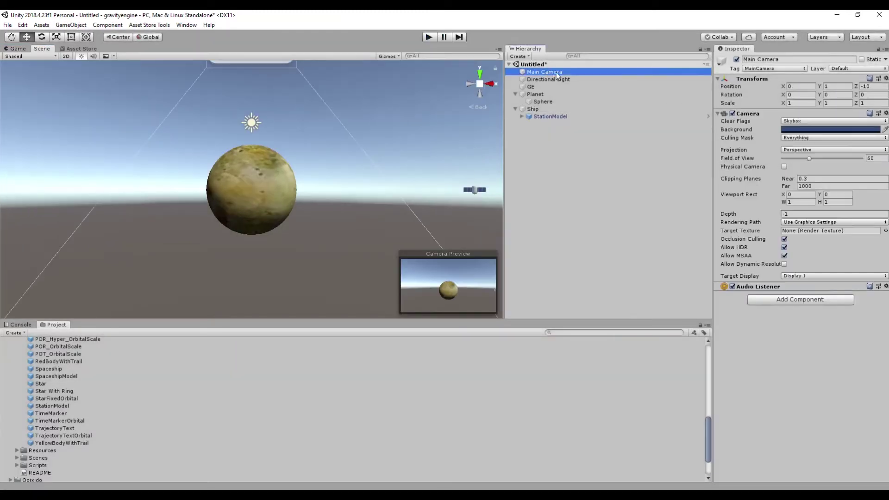
left_click(885, 86)
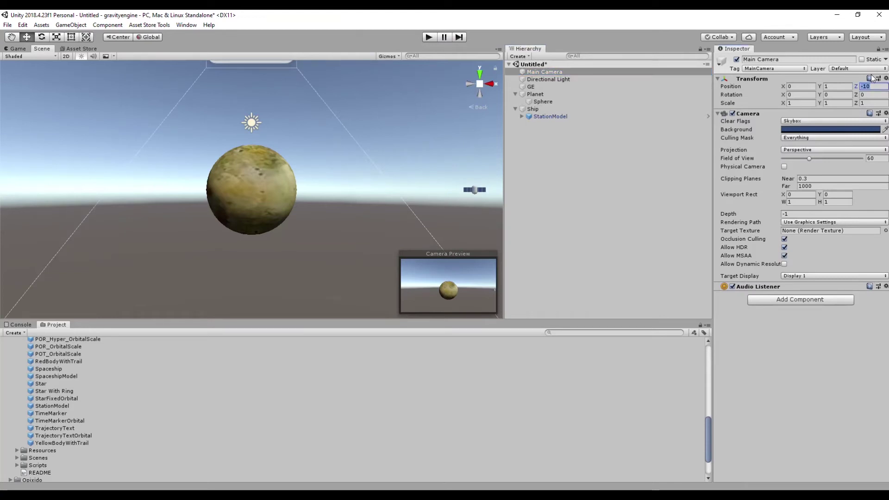
type("-30")
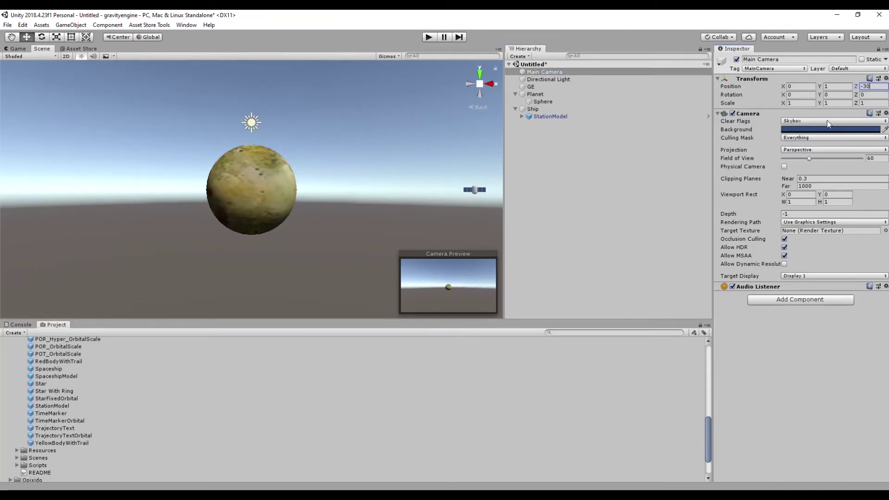
left_click(829, 123)
left_click(827, 138)
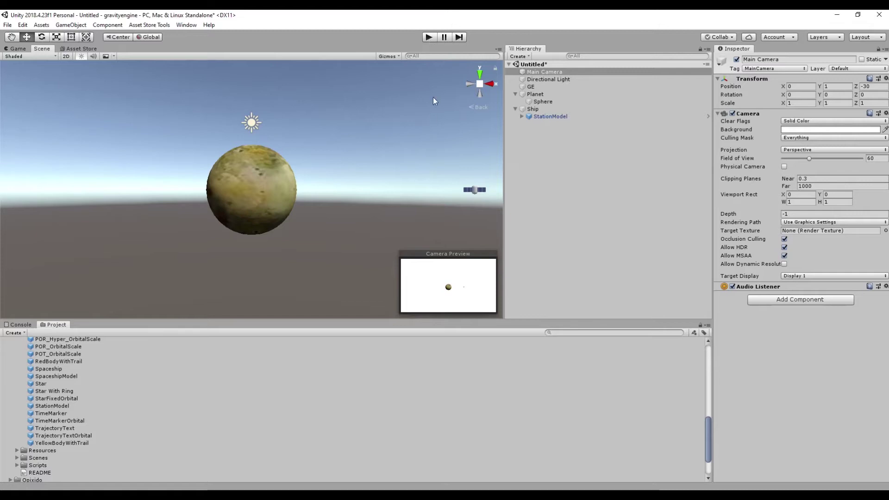
left_click(429, 38)
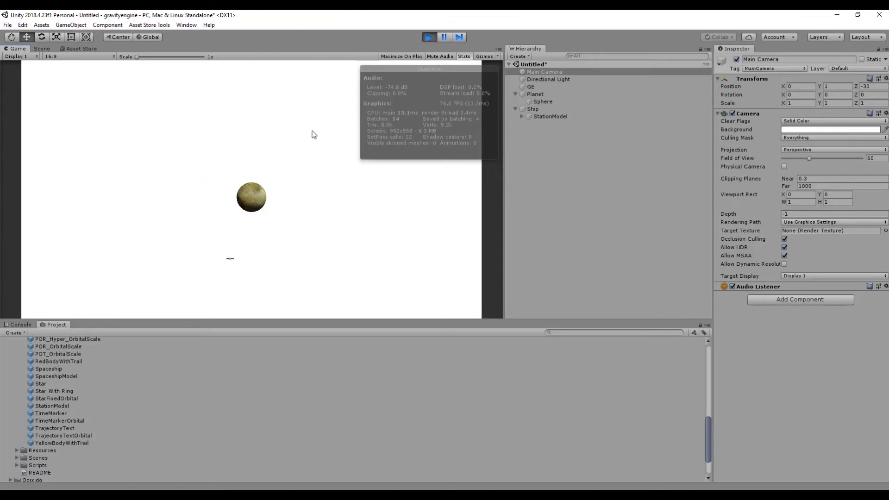
Stop Play mode and create an empty child of Ship named OrbitPred.
left_click(428, 37)
left_click(539, 110)
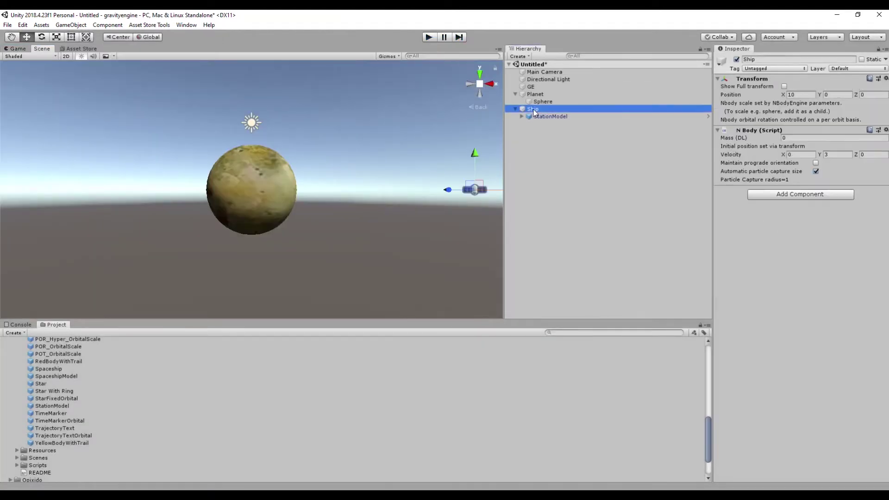
right_click(569, 108)
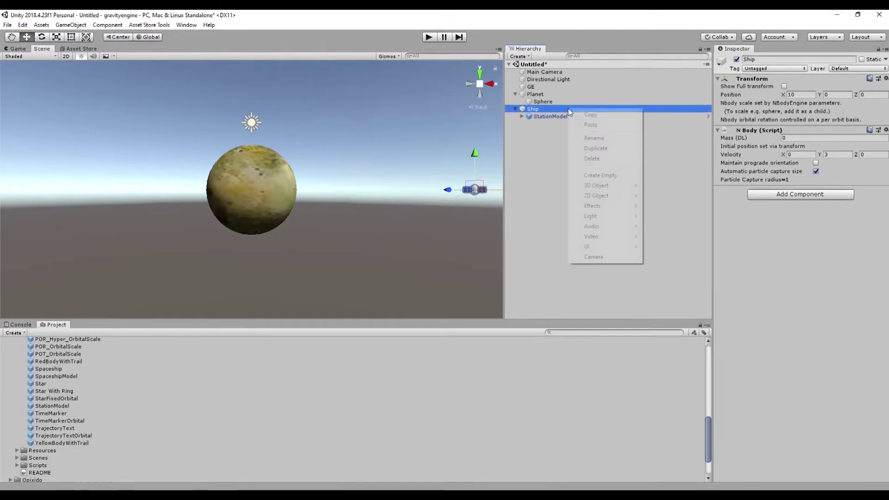
left_click(601, 177)
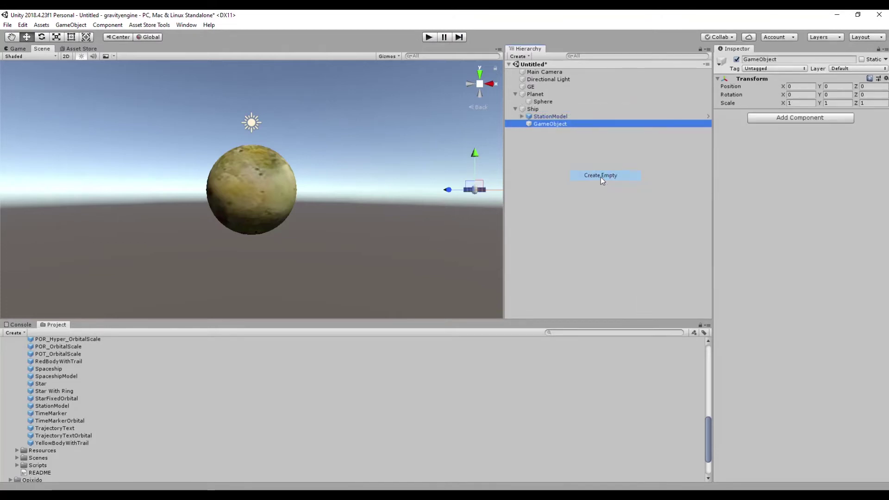
left_click(556, 123)
type("Or")
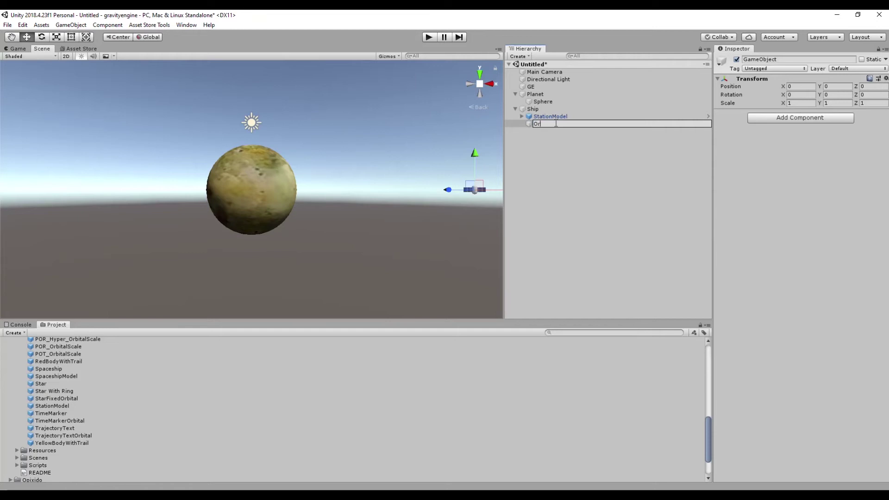
type("bitPred")
key("Return")
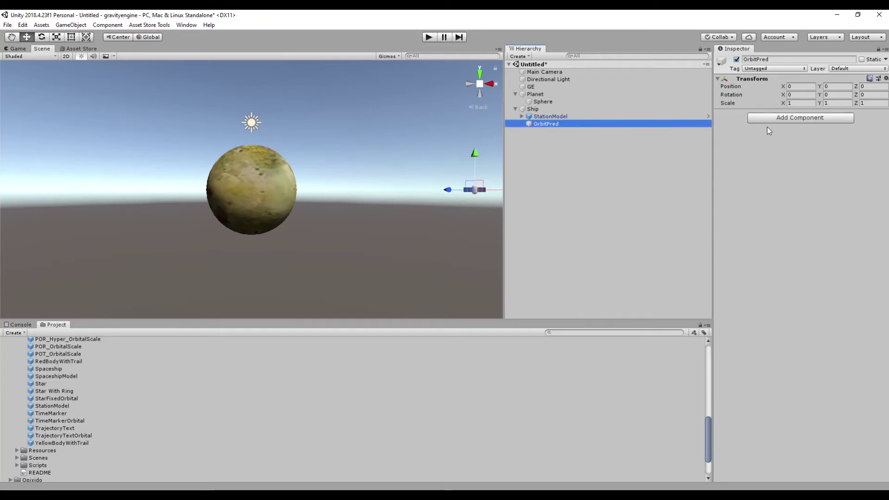
Add the Orbit Predictor component to OrbitPred.
left_click(772, 118)
type("o")
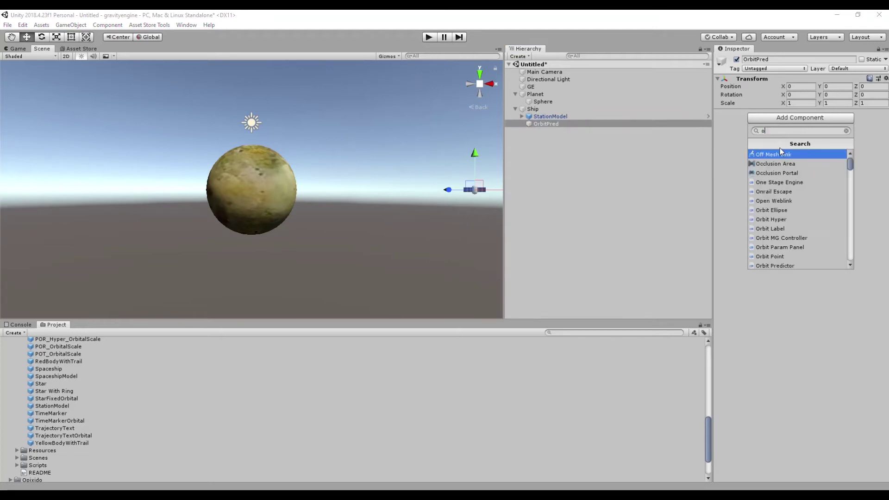
type("rbitp")
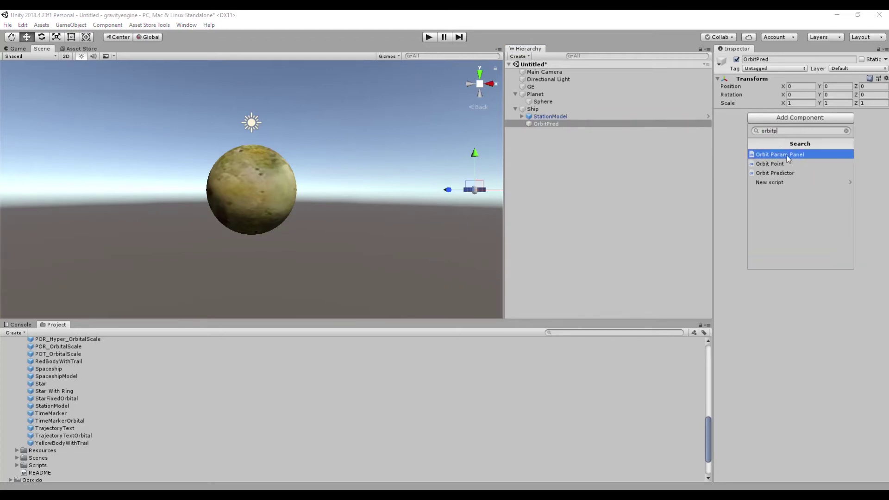
left_click(785, 174)
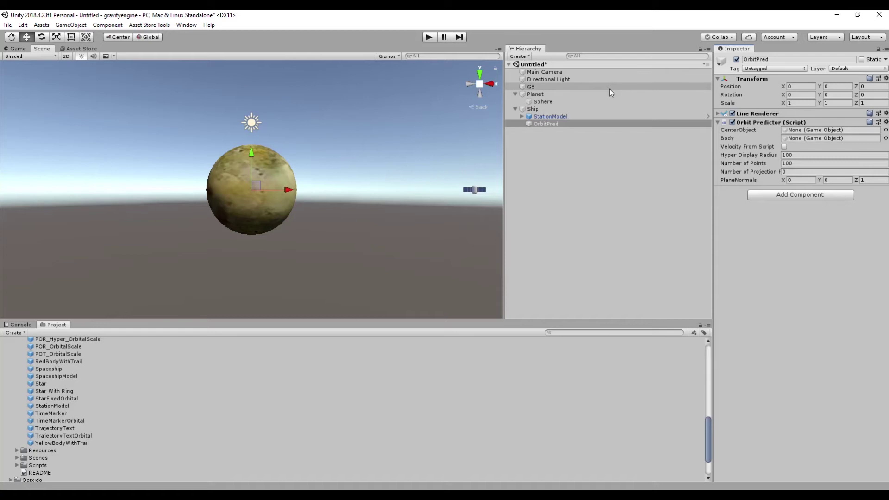
Assign Planet as CenterObject and Ship as Body, set 200 points, and preview in Play mode.
left_click_drag(539, 95, 813, 134)
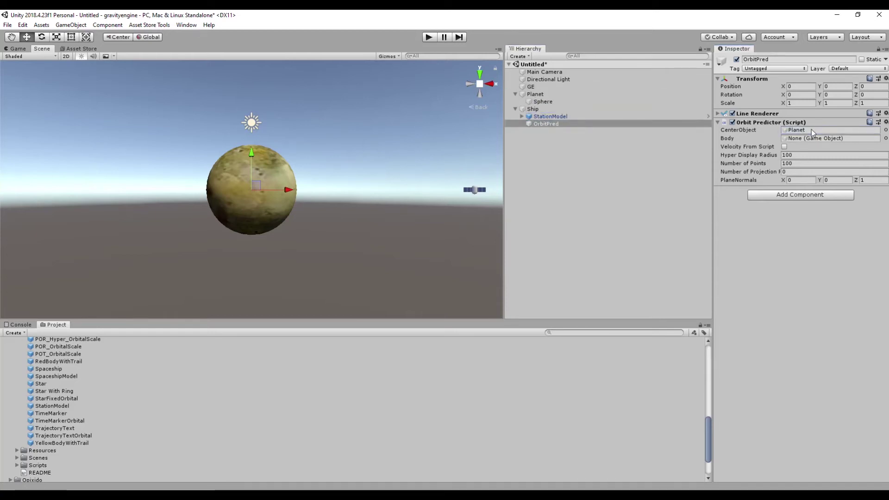
left_click_drag(539, 117, 804, 141)
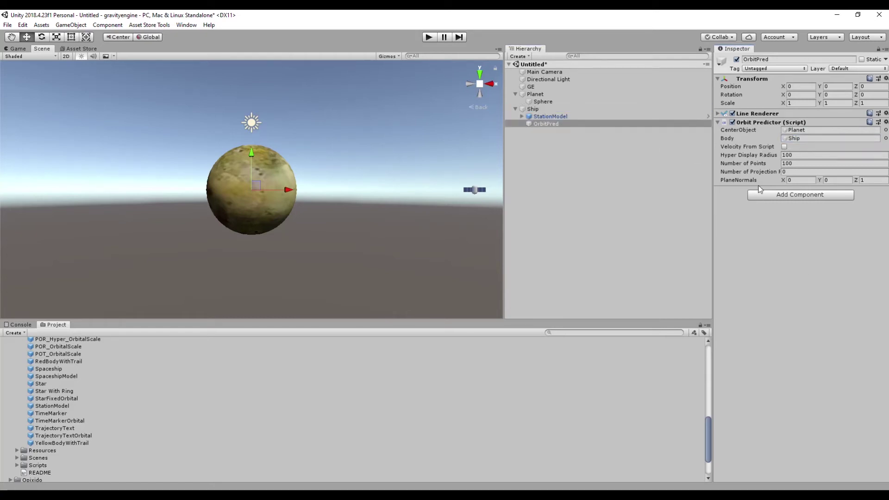
left_click(797, 163)
type("20")
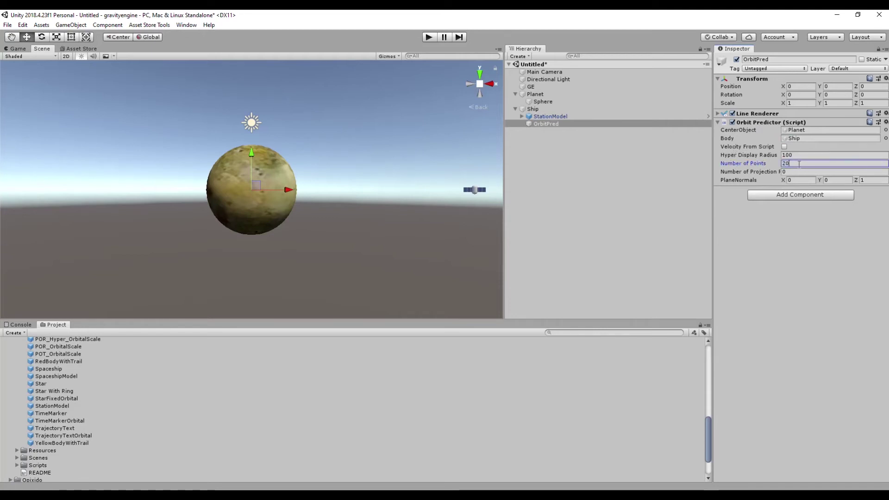
type("0")
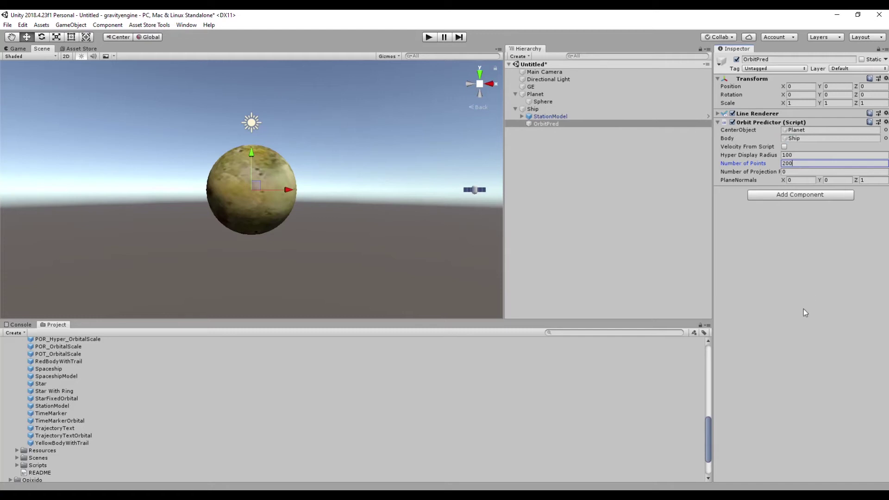
left_click(804, 311)
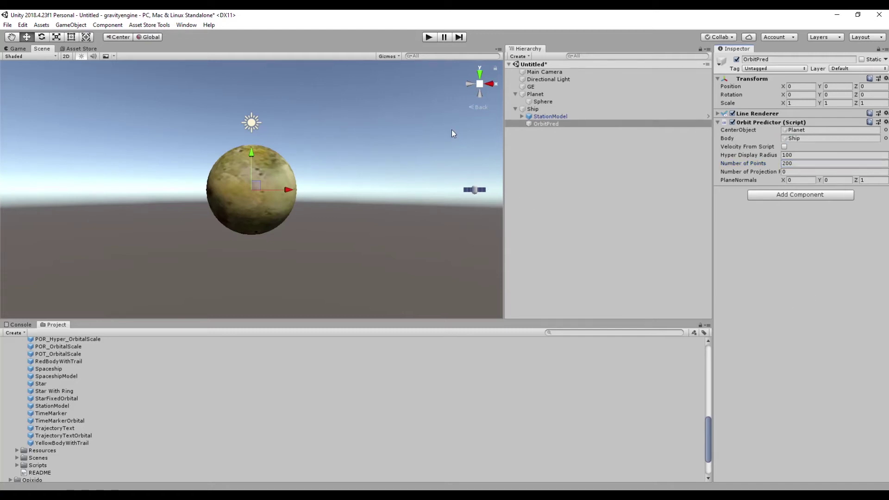
left_click(428, 37)
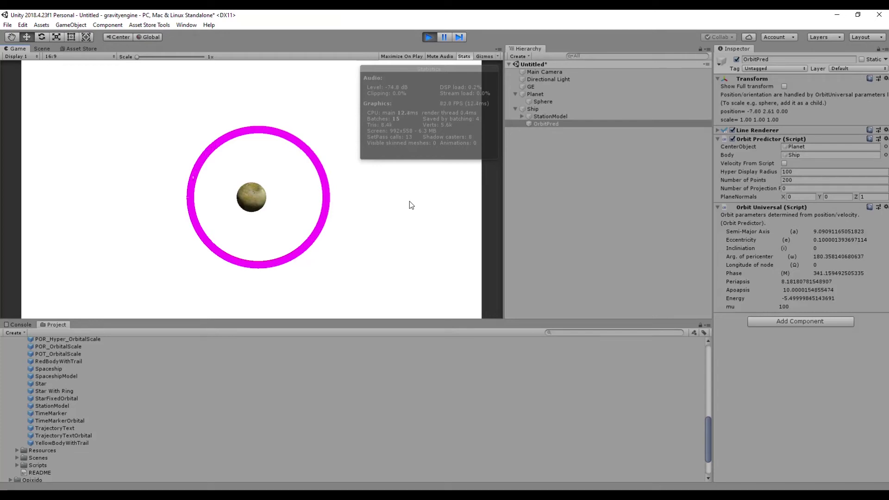
Stop Play mode and apply the Red128 material to the orbit line.
left_click(429, 37)
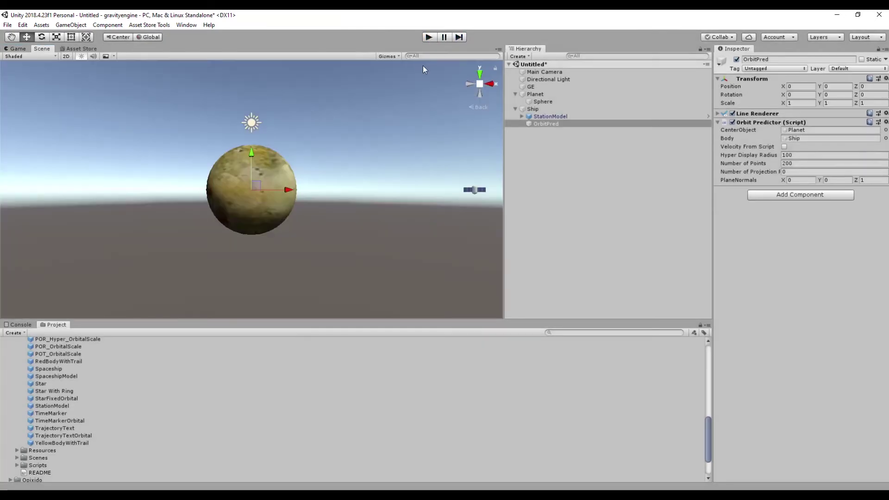
left_click(16, 450)
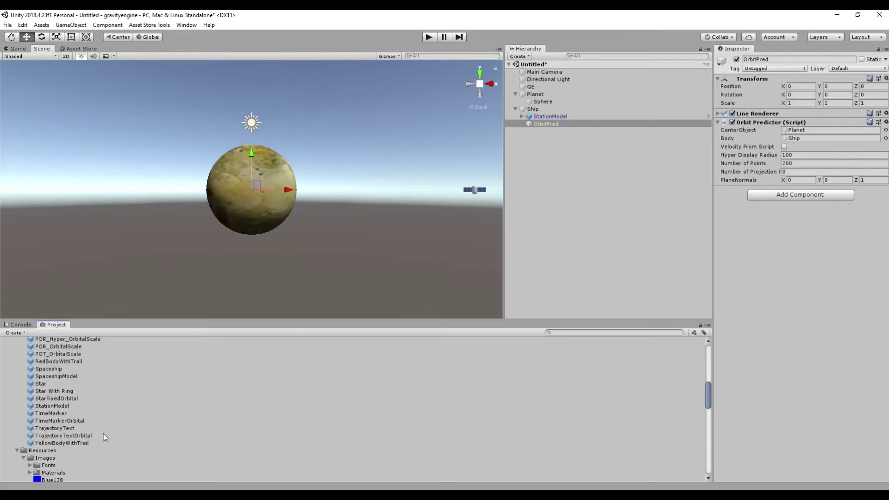
scroll(159, 430, "down", 10)
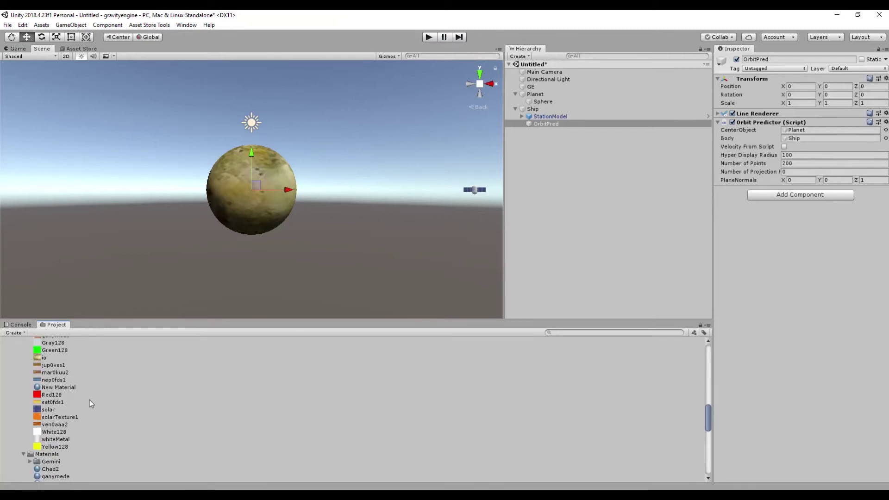
left_click_drag(49, 397, 549, 124)
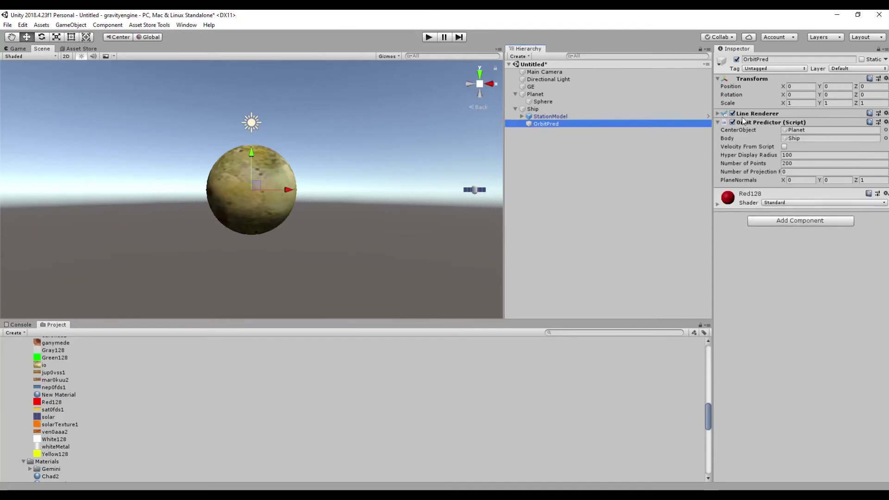
Set the Line Renderer width to 0.1 and test-run to check the red ring.
left_click(718, 114)
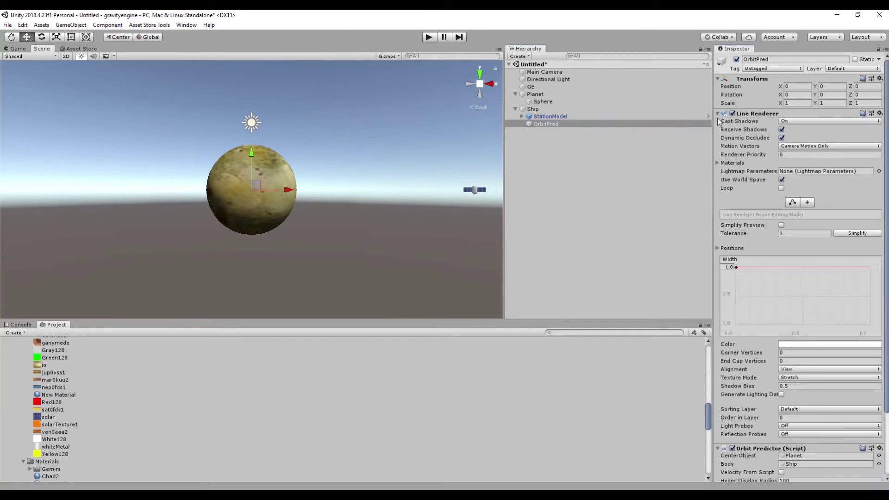
left_click(729, 268)
type(".1")
left_click(438, 223)
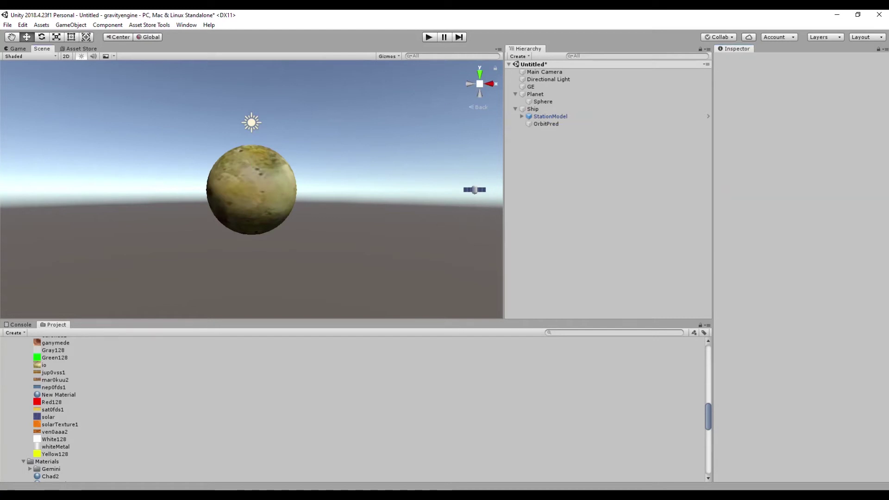
left_click(428, 37)
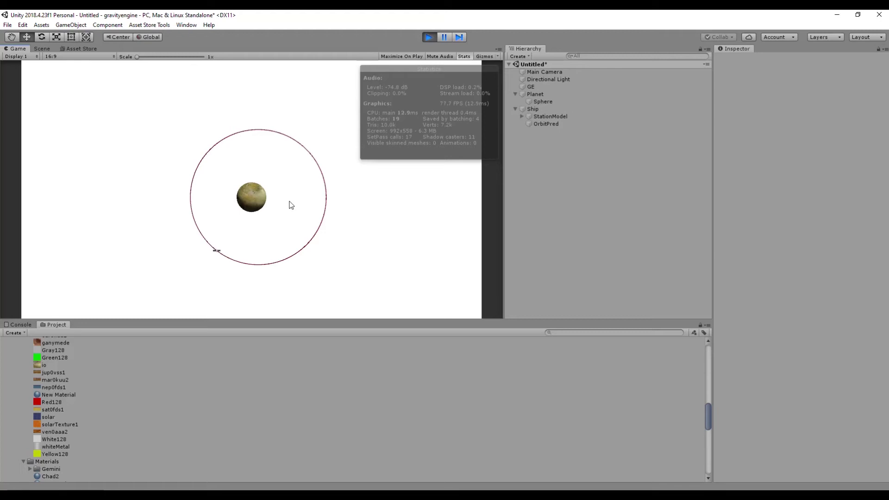
left_click(429, 37)
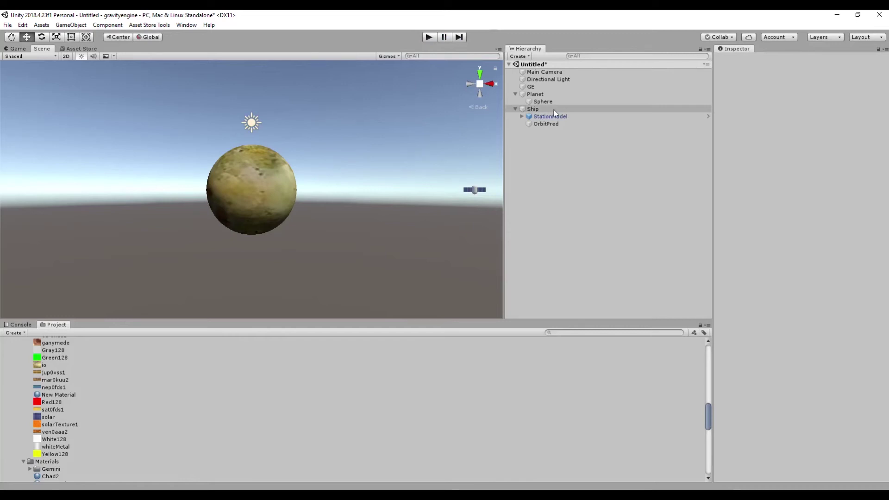
Add Orbit Universal to the Ship and drag Planet into its Center NBody field.
left_click(553, 110)
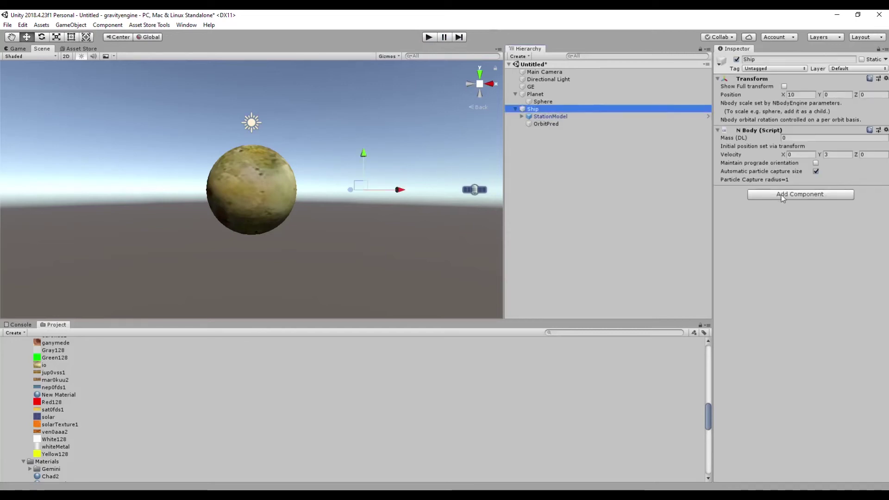
left_click(789, 194)
type("orbni")
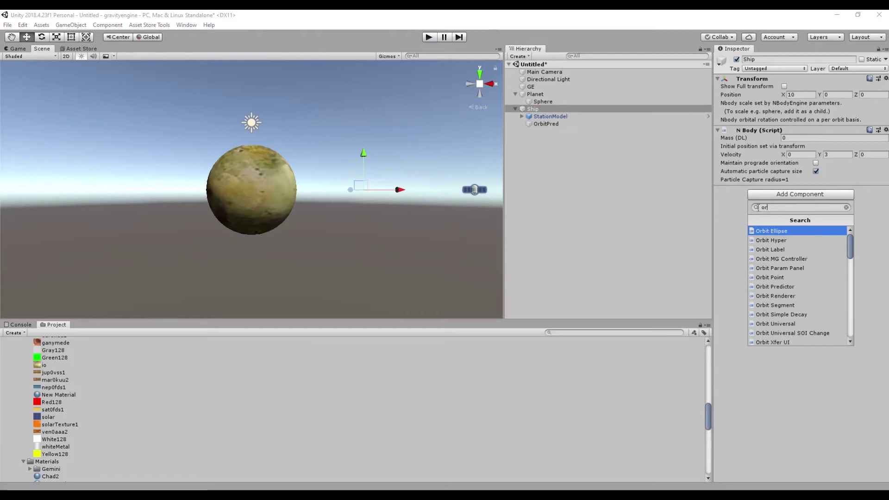
key("BackSpace")
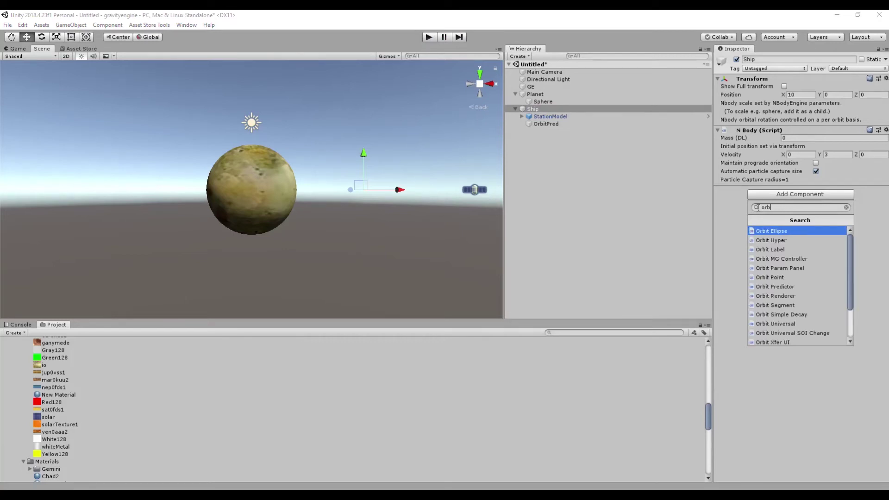
type("itu")
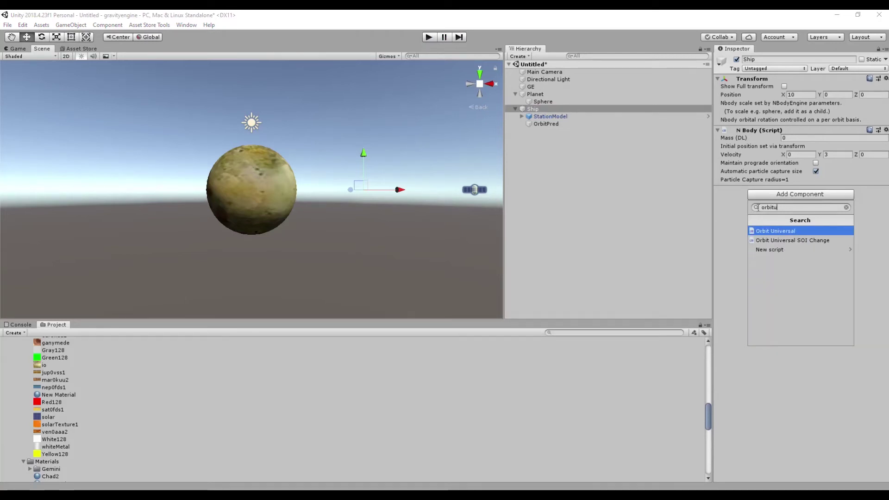
key("Return")
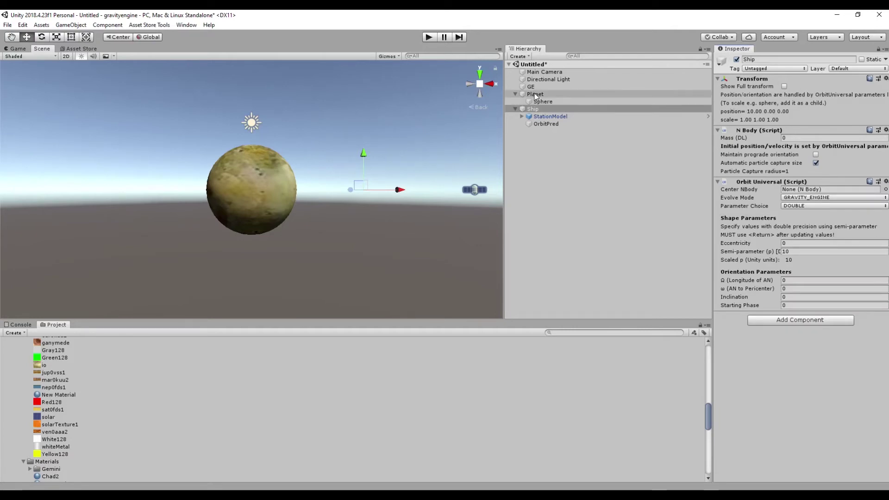
left_click_drag(535, 96, 798, 192)
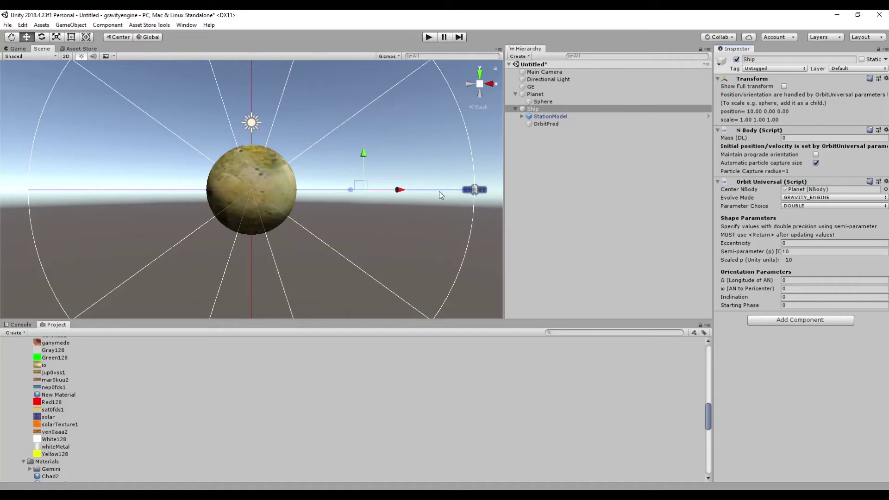
Set the orbit's semi-parameter to 12 and eccentricity to 0.2.
left_click(802, 252)
type("12")
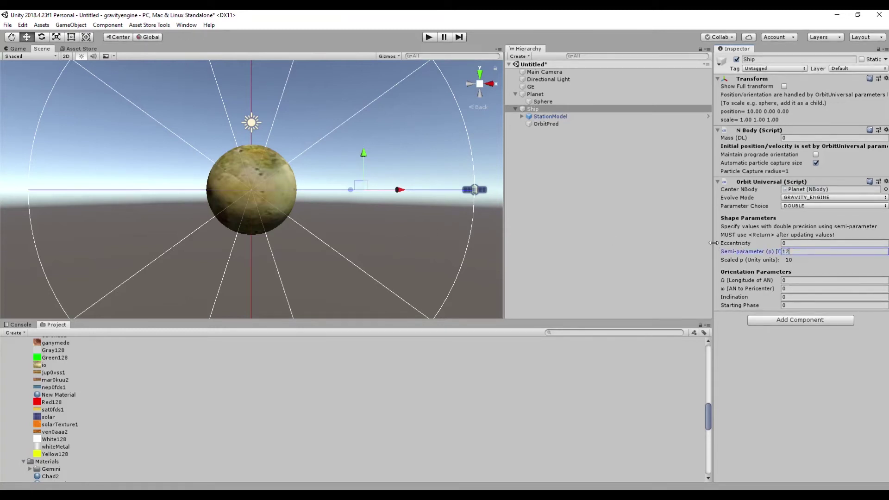
key("Return")
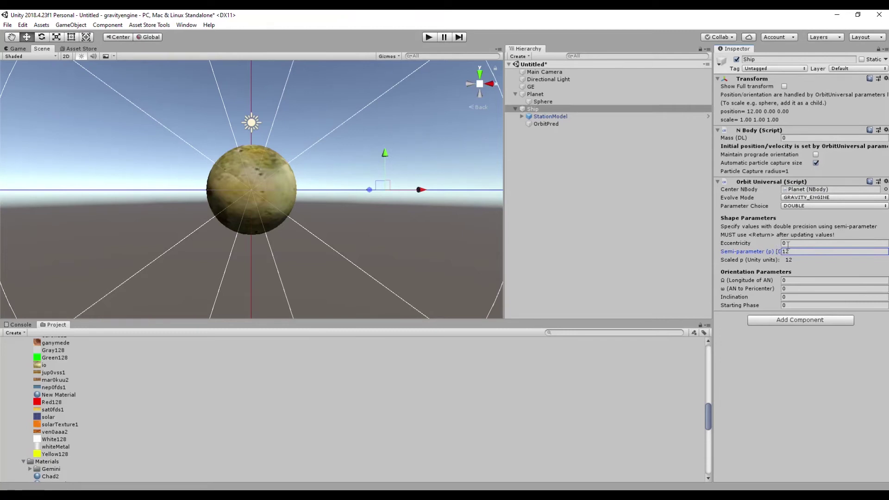
scroll(459, 226, "down", 4)
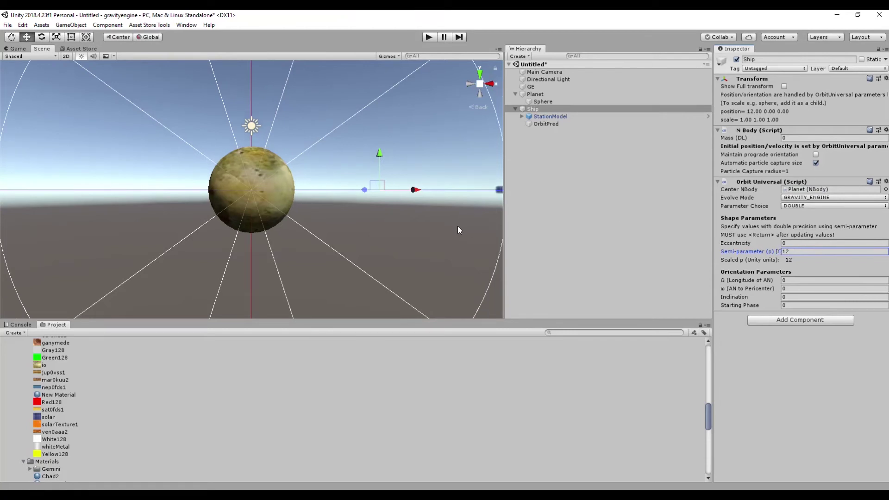
scroll(459, 228, "down", 2)
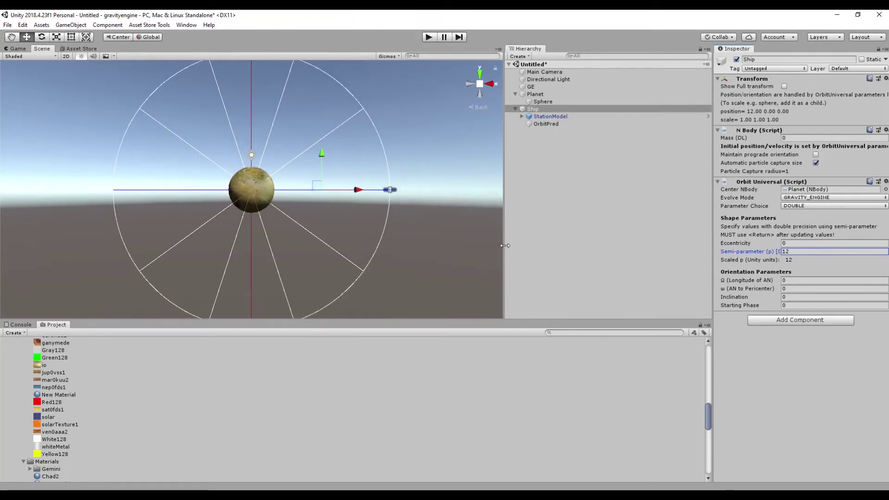
left_click(803, 243)
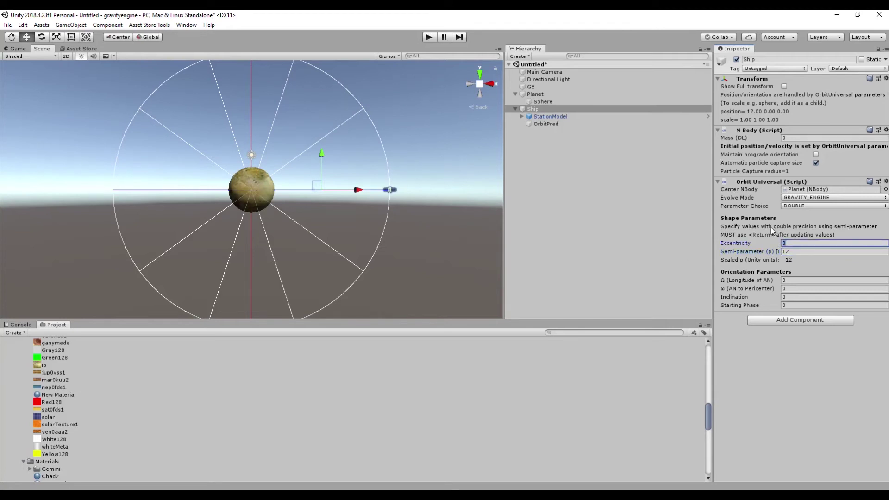
key("Return")
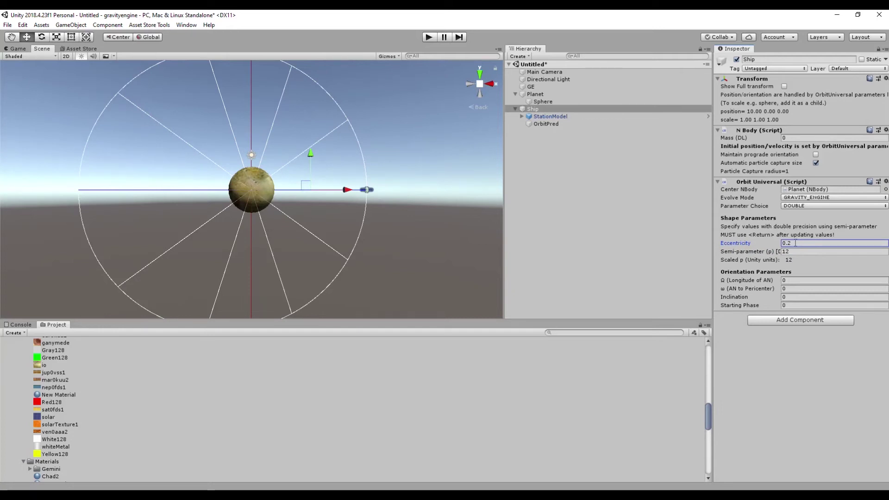
Try eccentricity 1.1 for a hyperbolic path, then revert it to 0.2.
left_click(798, 243)
type("1.1")
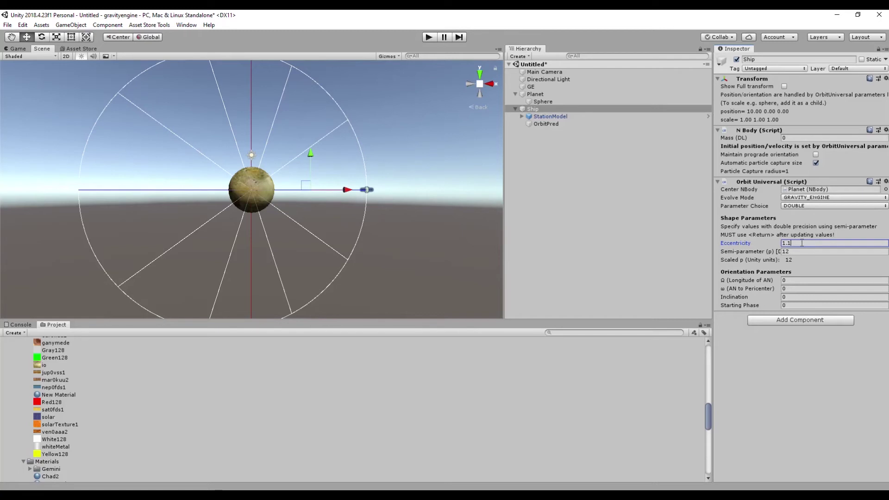
key("Return")
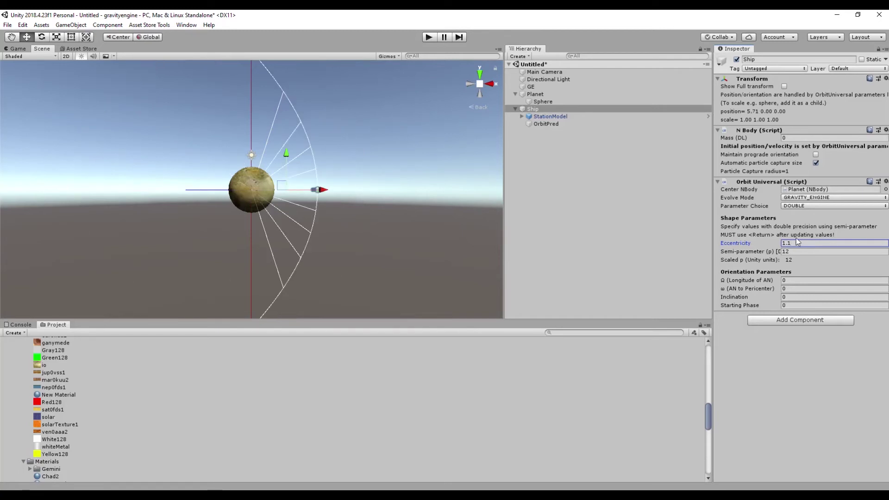
double_click(803, 243)
key("BackSpace")
type(".2")
key("Return")
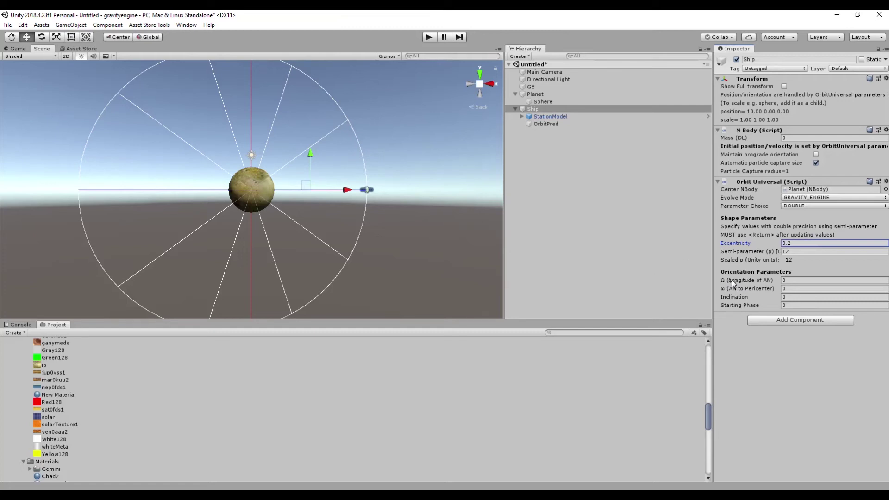
Set the orbit's Longitude of AN back to 0.
mouse_move(743, 284)
left_mouse_down()
mouse_move(768, 282)
mouse_move(751, 283)
left_mouse_up()
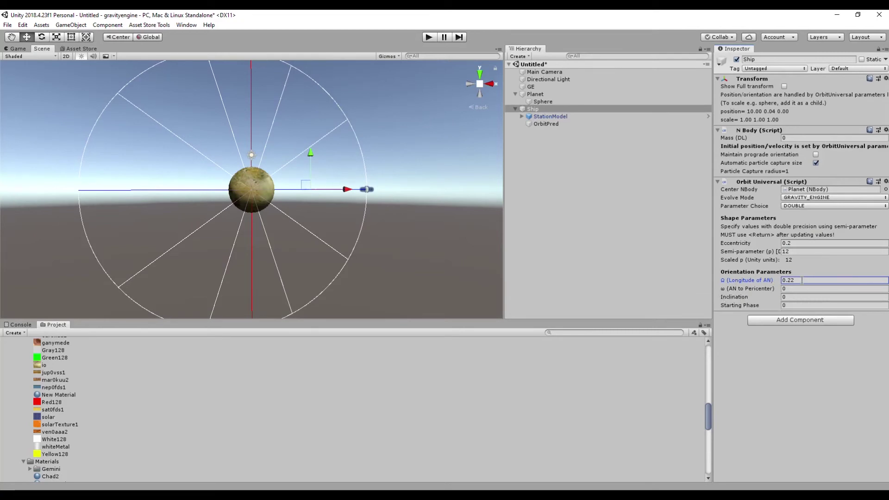
left_click(799, 280)
type("0")
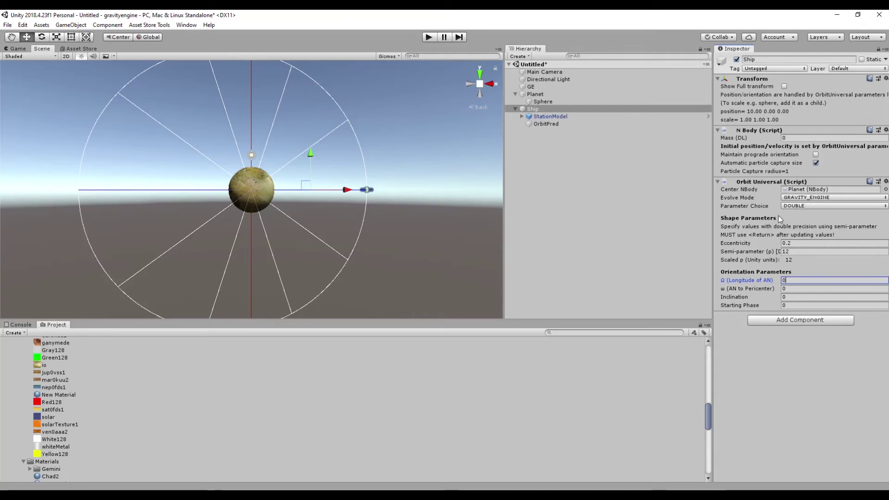
Change the semi-parameter from 12 to 10.
left_click(794, 253)
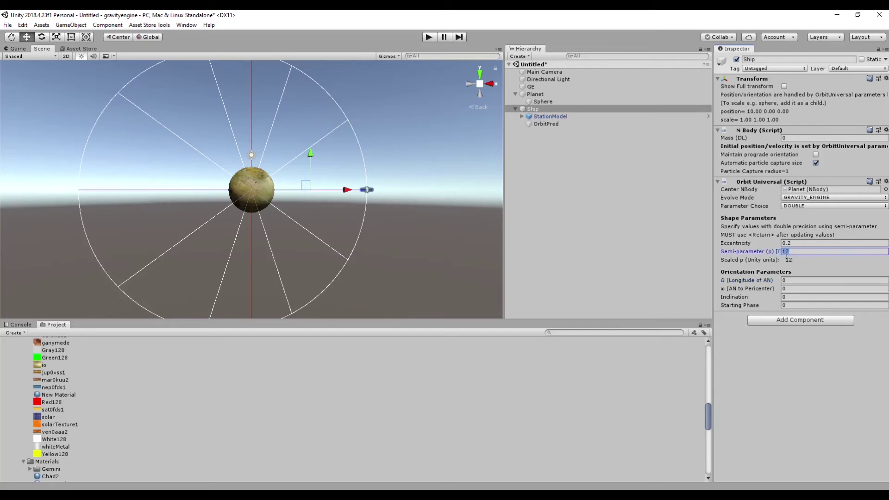
double_click(783, 253)
type("10")
key("Return")
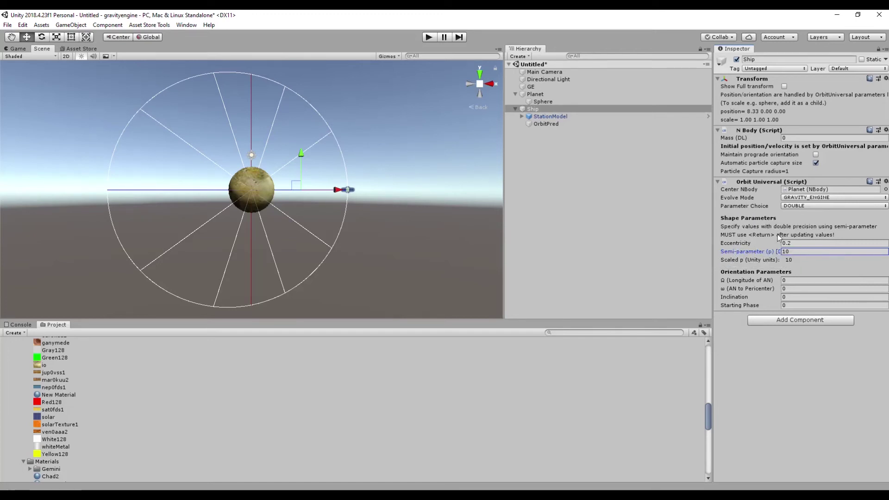
Define the orbit by ELLIPSE_APOGEE_PERIGEE with apogee 10 and perigee 5.
left_click(814, 206)
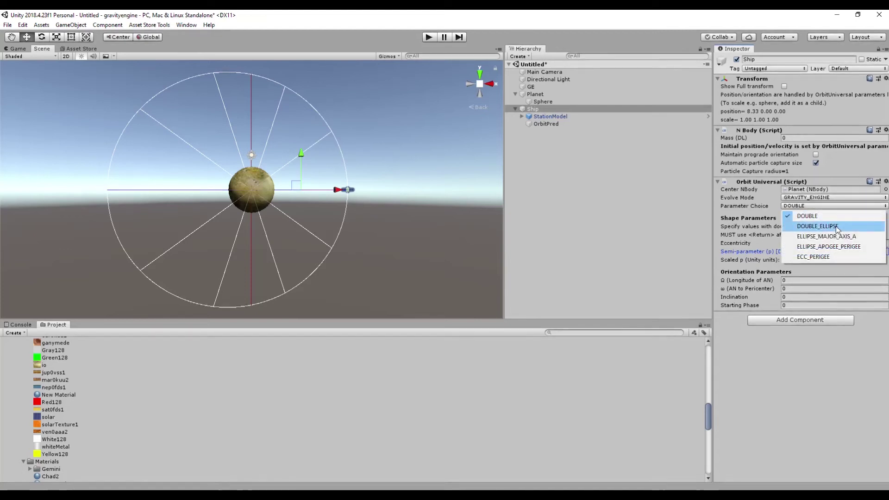
left_click(833, 246)
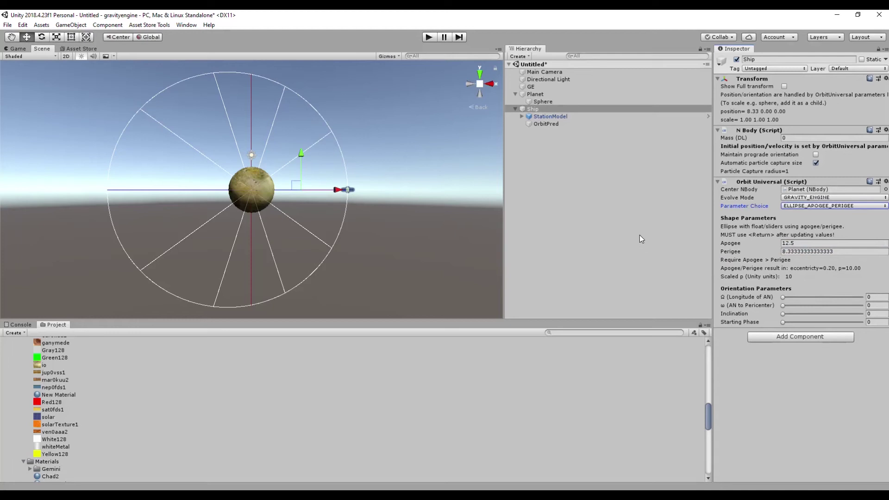
left_click(808, 243)
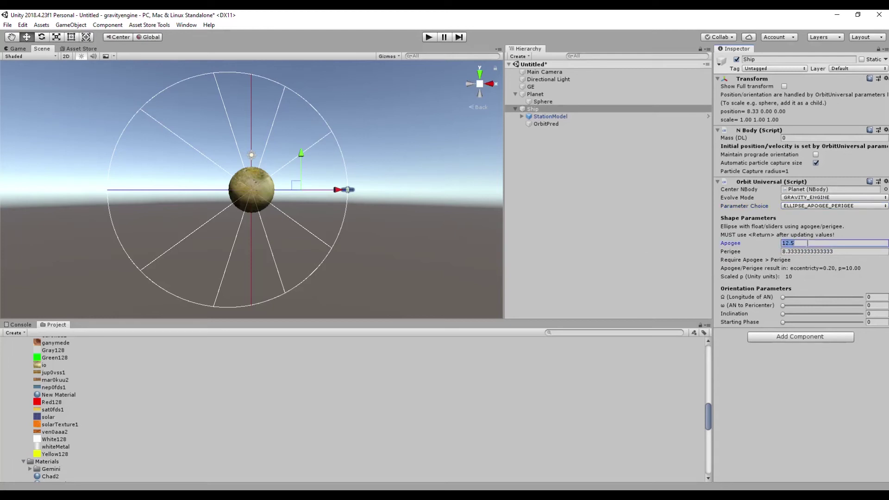
type("10")
left_click(836, 251)
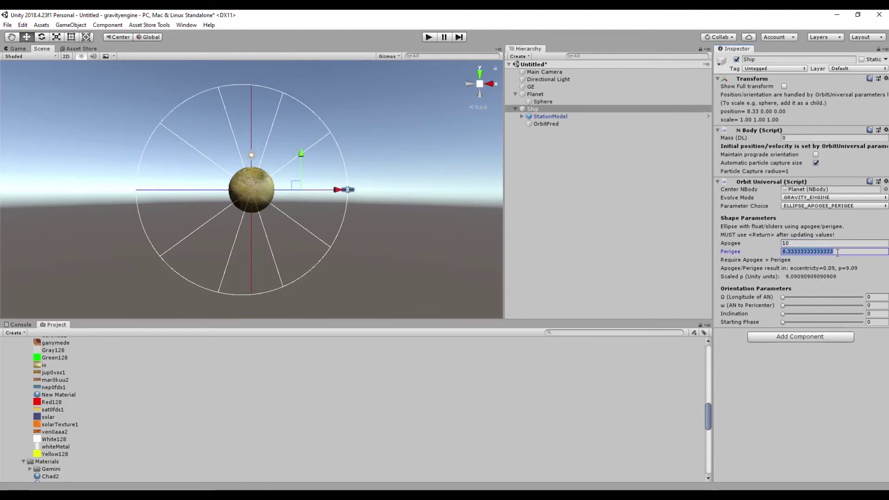
type("5")
key("Return")
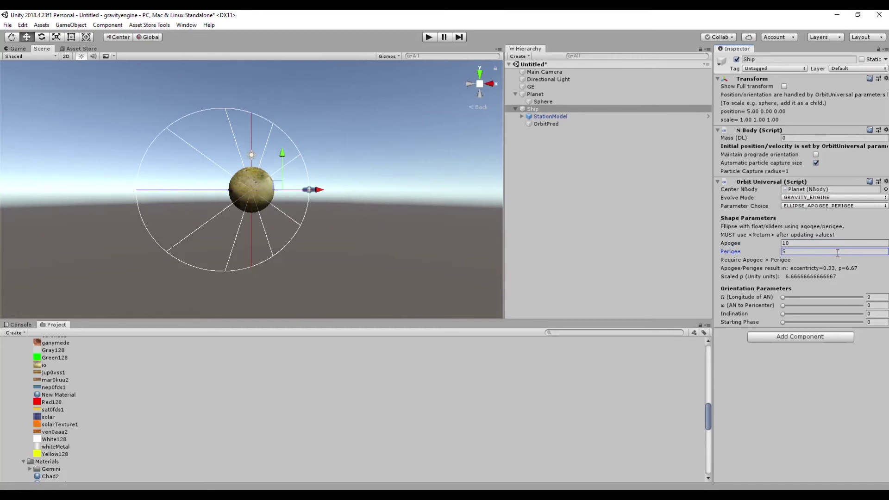
left_click(810, 252)
left_click(428, 37)
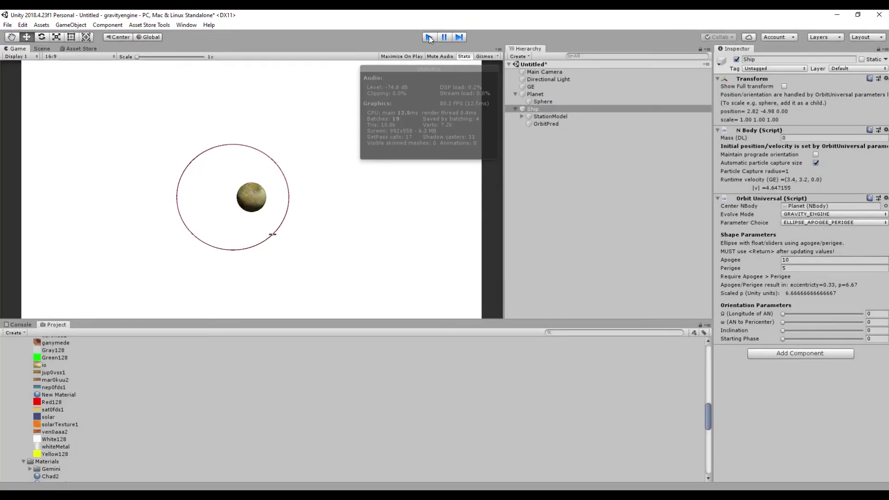
left_click(429, 37)
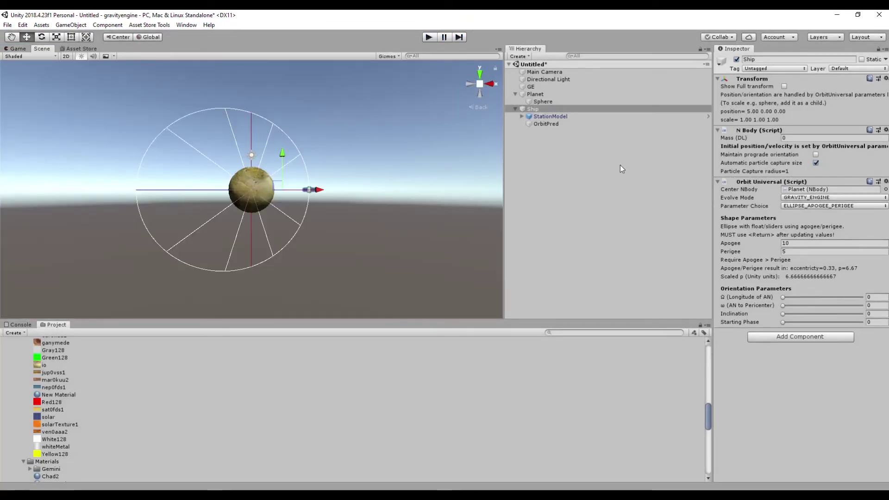
Try the KEPLERS_EQN evolve mode, then return the orbit to GRAVITY_ENGINE.
left_click(832, 197)
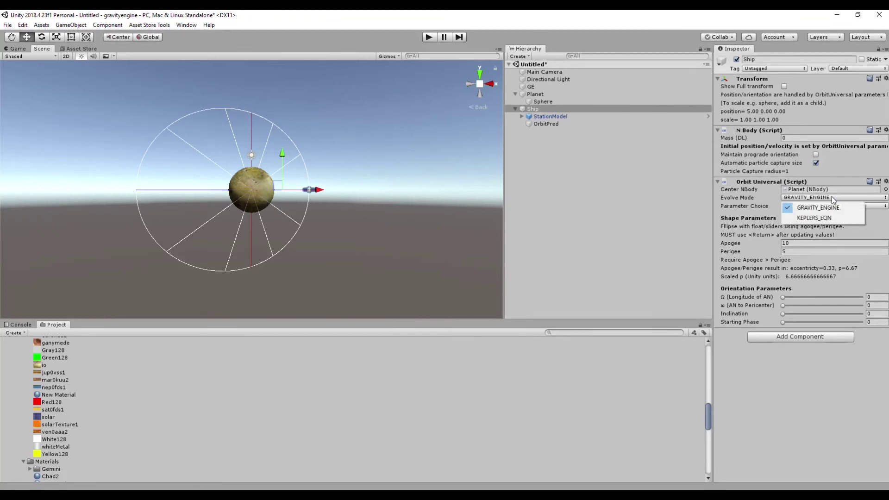
left_click(822, 217)
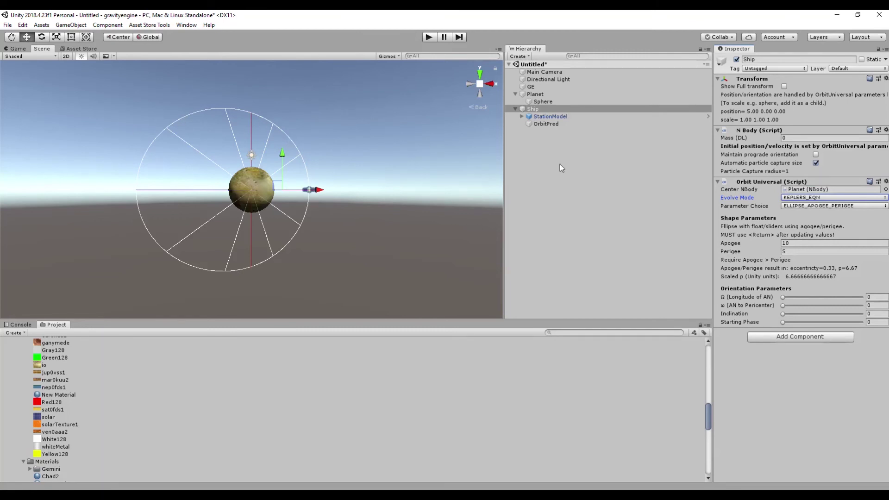
left_click(824, 197)
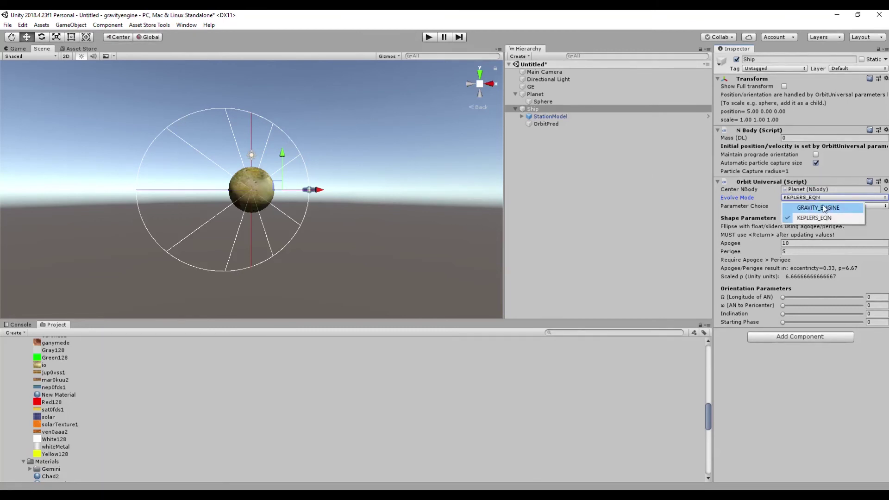
left_click(821, 208)
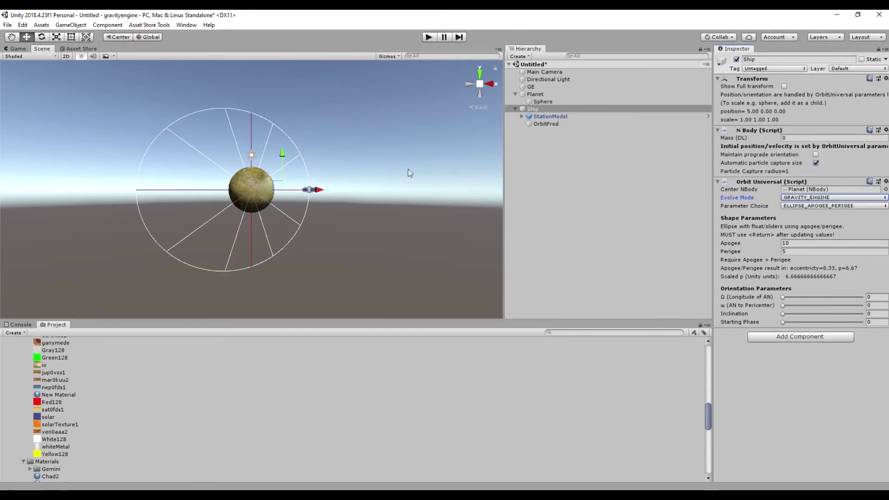
Add the Getting Started Ship script to the Ship by searching 'gett' in Add Component.
left_click(532, 109)
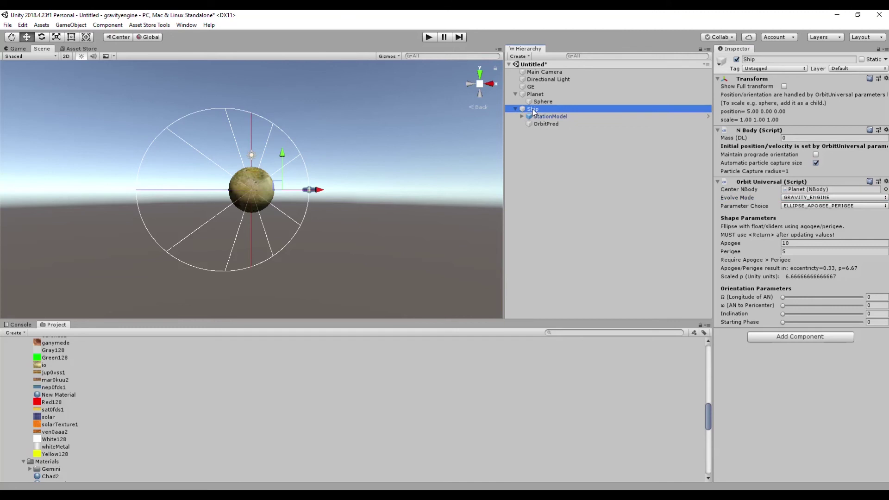
left_click(533, 109)
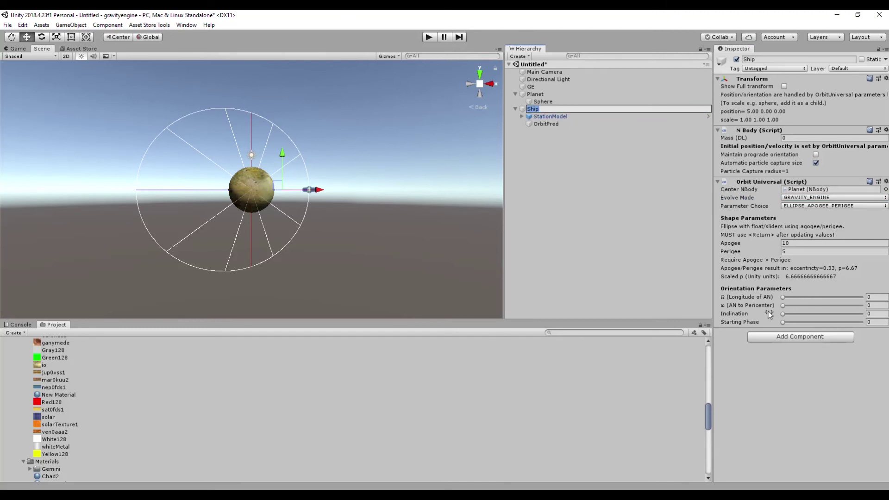
left_click(791, 337)
type("g")
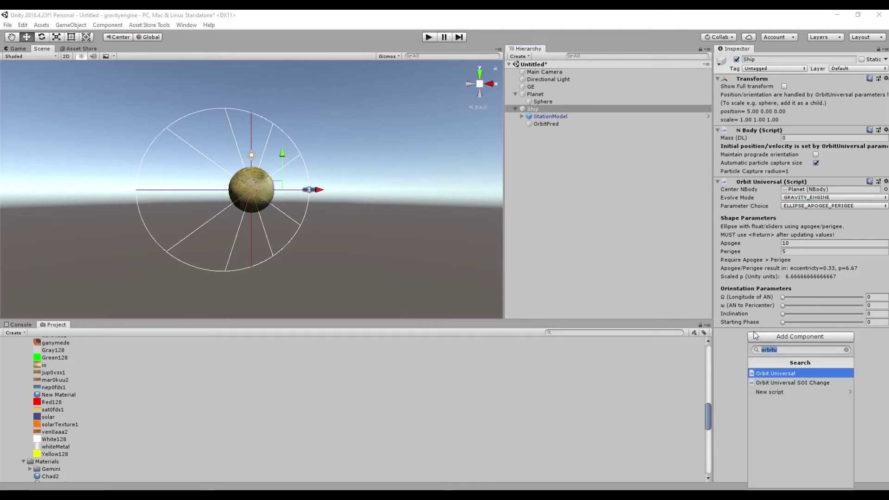
type("ett")
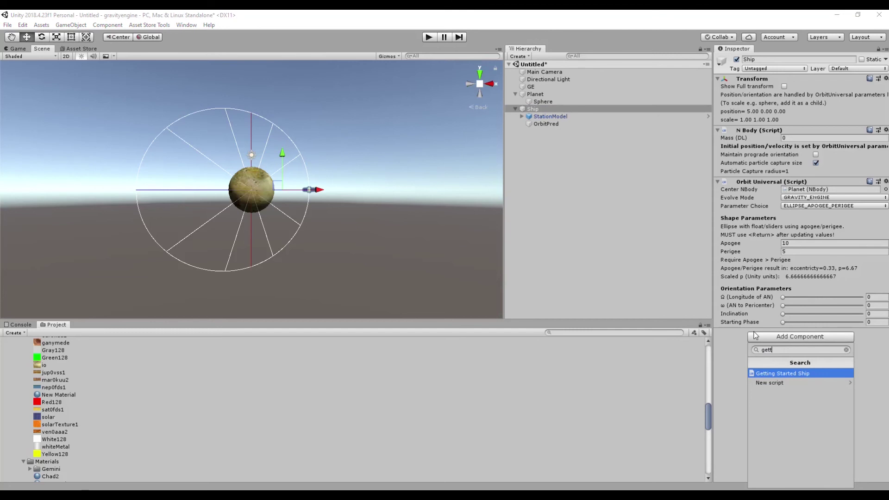
key("Return")
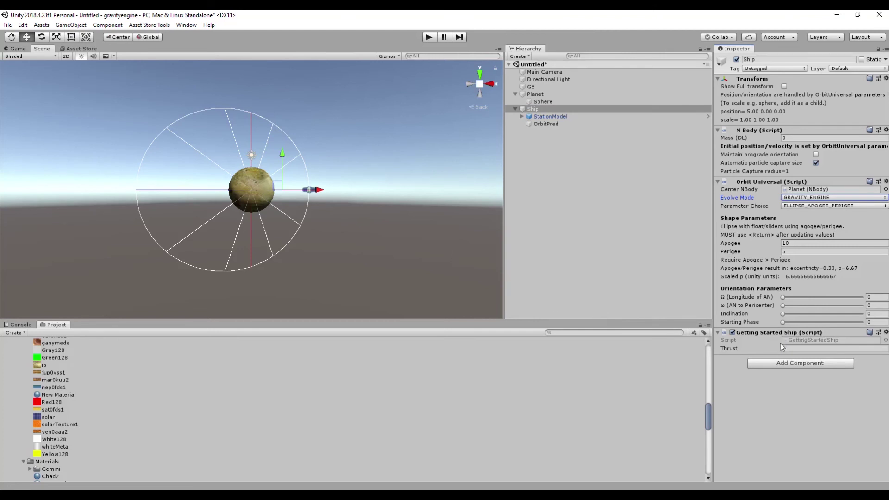
left_click(886, 332)
Open GettingStartedShip.cs and inspect the W-key check and GravityEngine.Instance call.
left_click(855, 451)
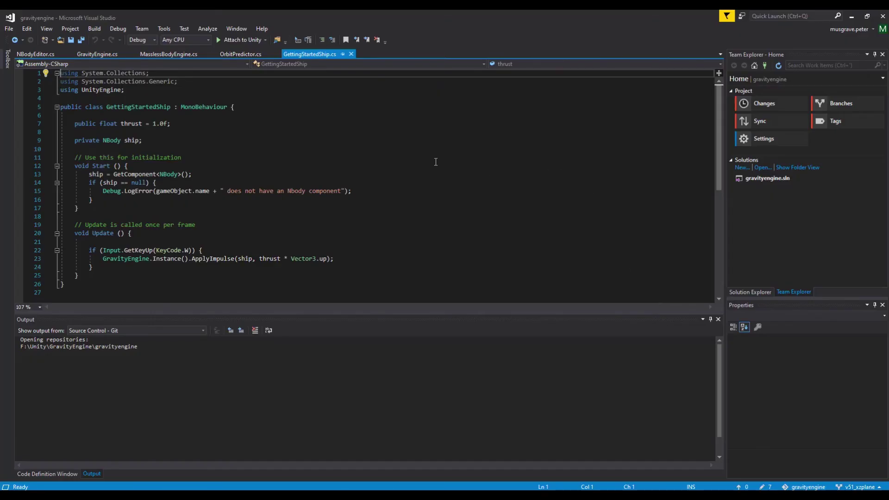
triple_click(151, 251)
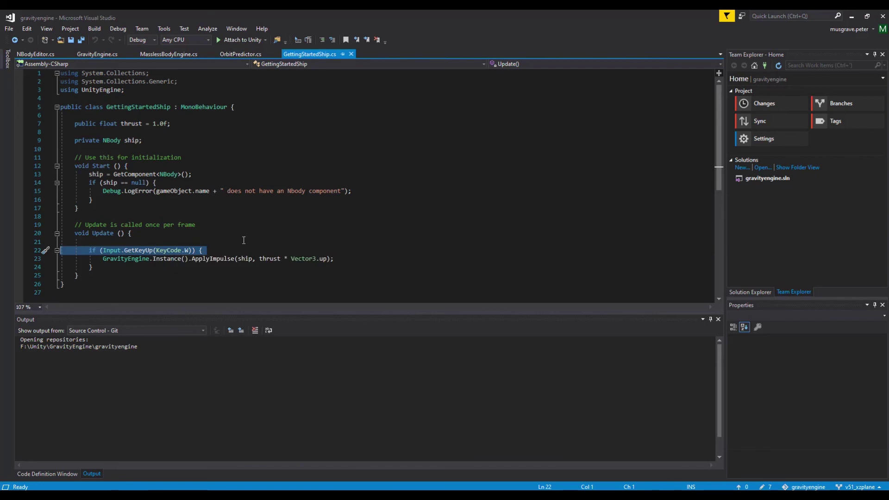
left_click(105, 259)
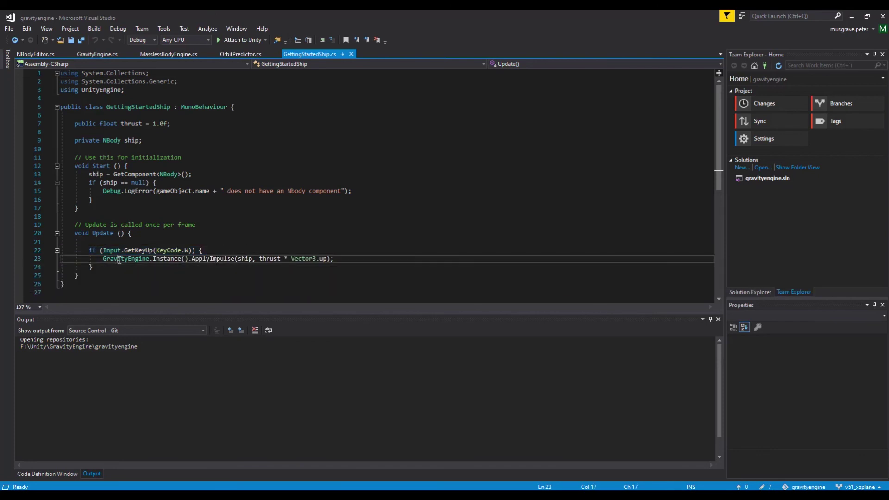
double_click(118, 259)
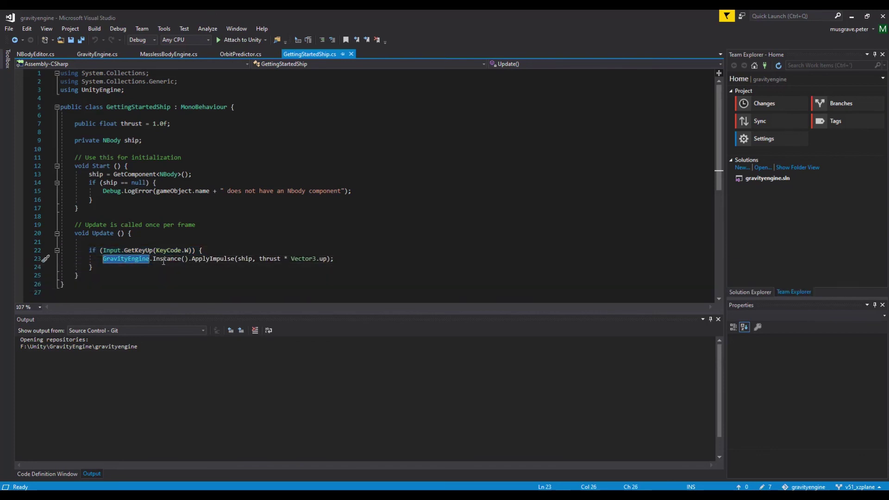
double_click(164, 259)
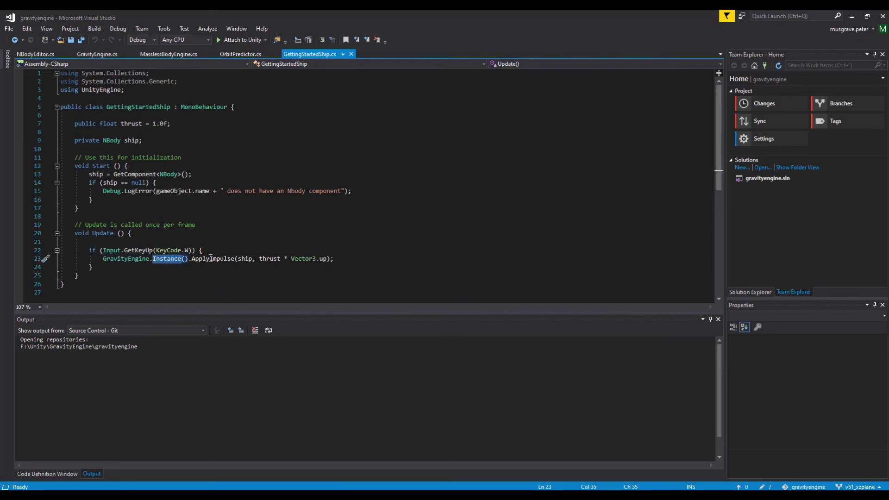
Inspect the ApplyImpulse call and where the thrust field is declared.
mouse_move(214, 259)
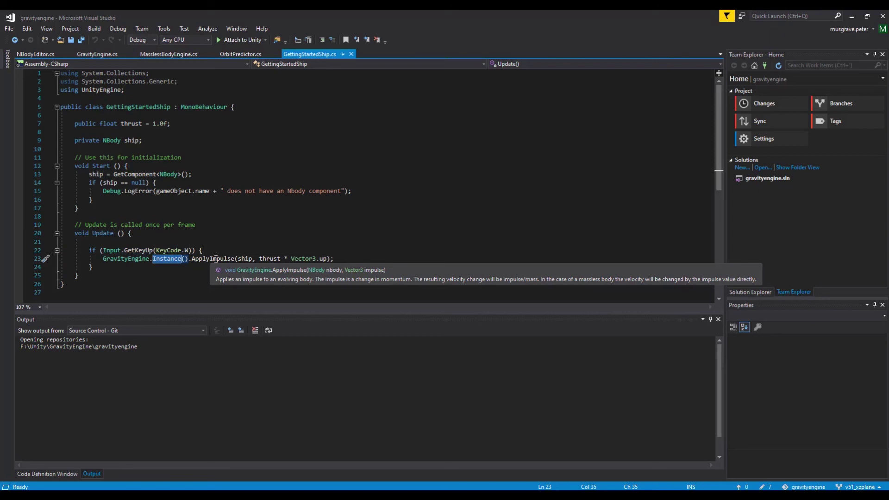
double_click(214, 259)
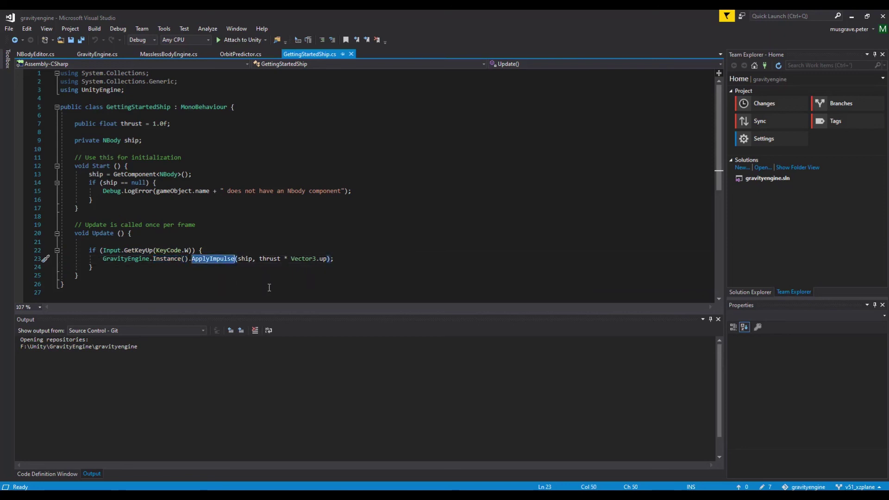
mouse_move(247, 261)
left_click(146, 124)
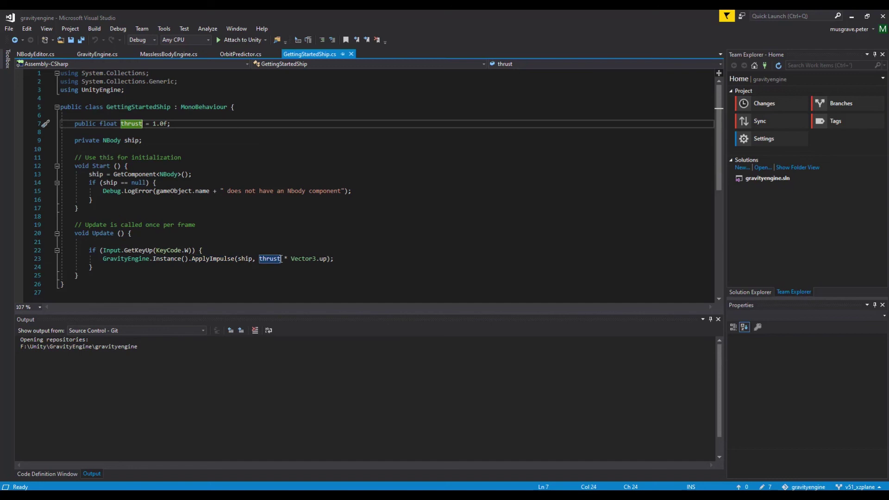
mouse_move(313, 260)
Back in Unity, run the scene and fire the ship's thrust.
left_click(648, 463)
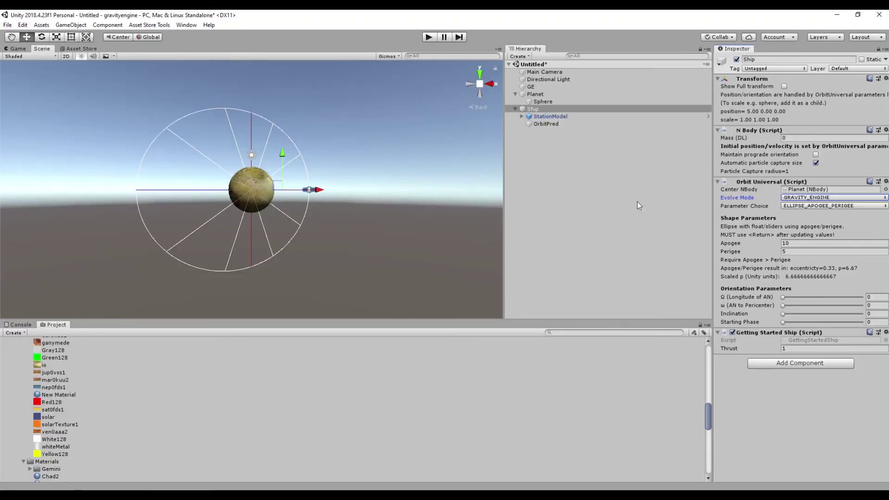
left_click(429, 37)
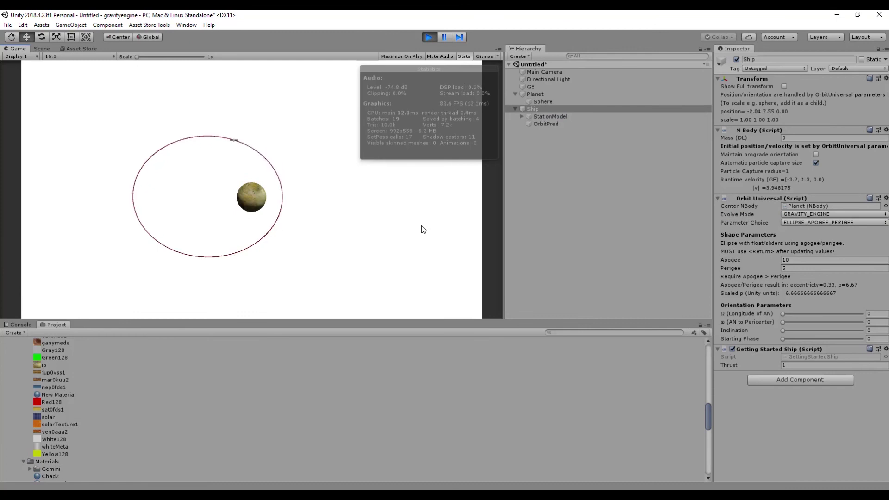
key("space")
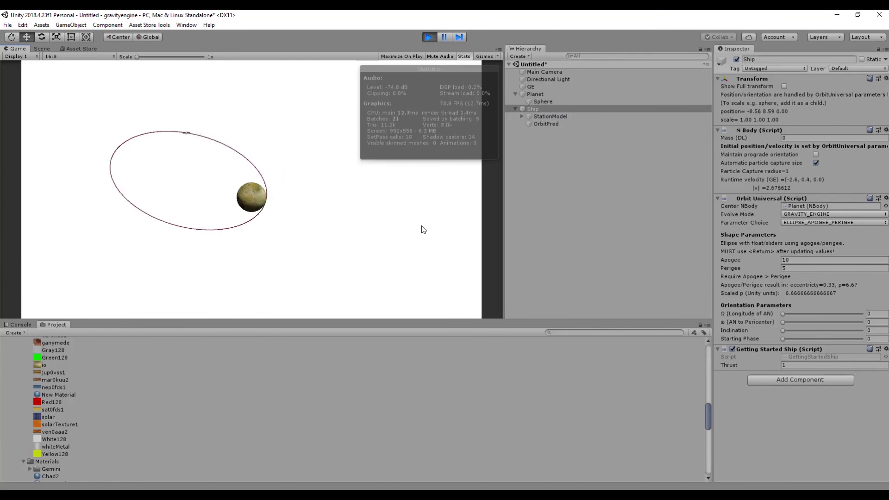
Stop the scene and set the Ship's Thrust to 0.1.
left_click(429, 37)
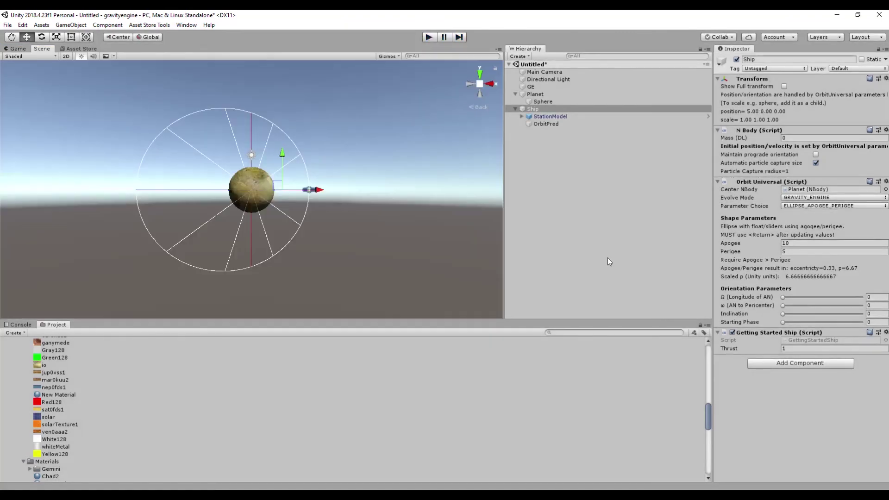
left_click(795, 350)
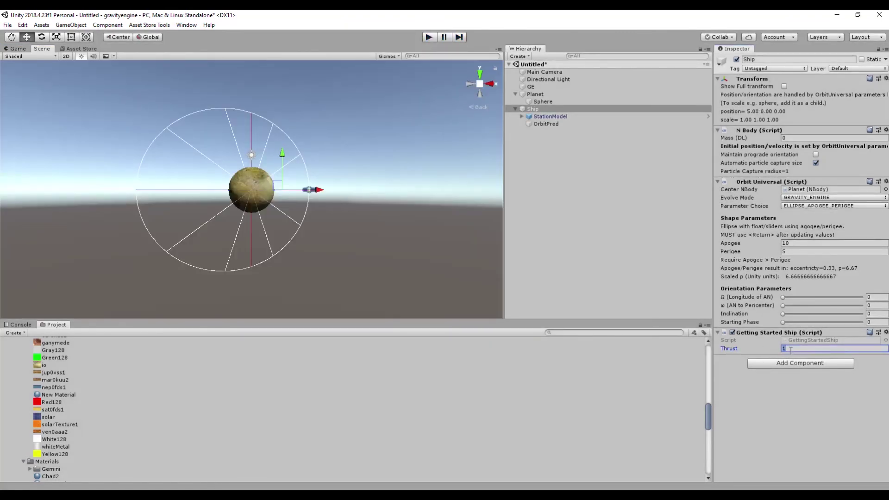
type(".1")
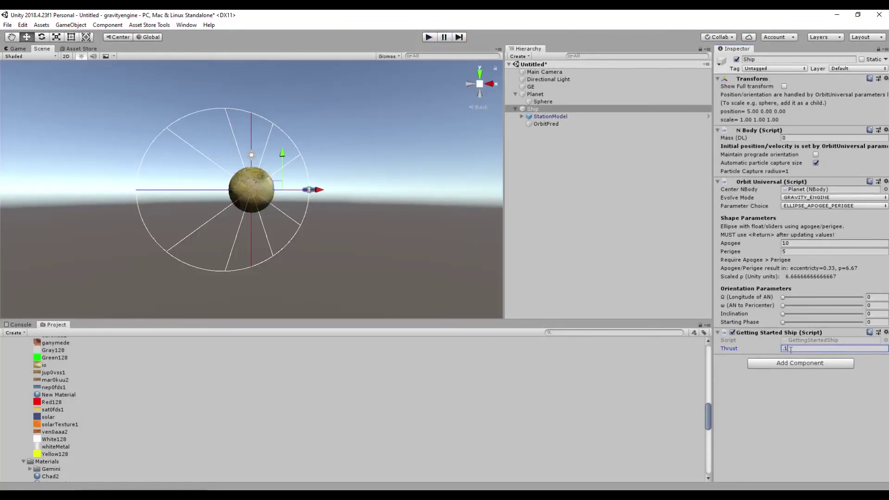
Run the scene, apply three small thrust pulses, then stop it.
left_click(429, 37)
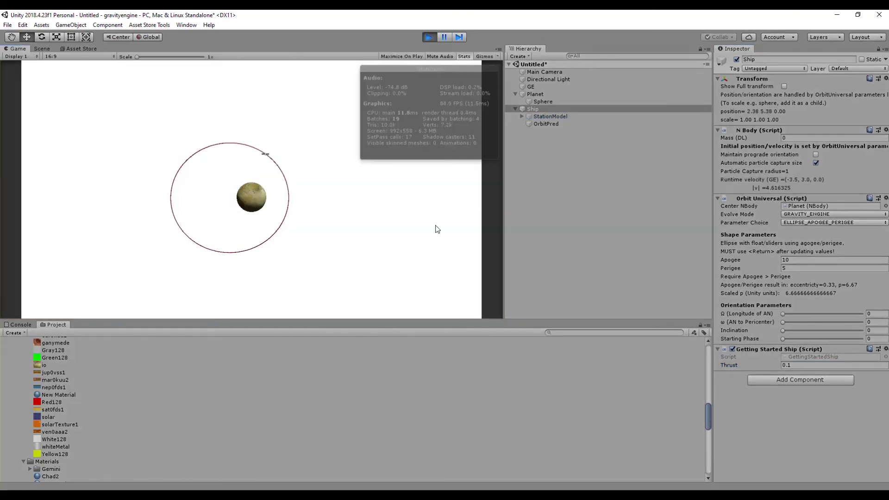
key("Up")
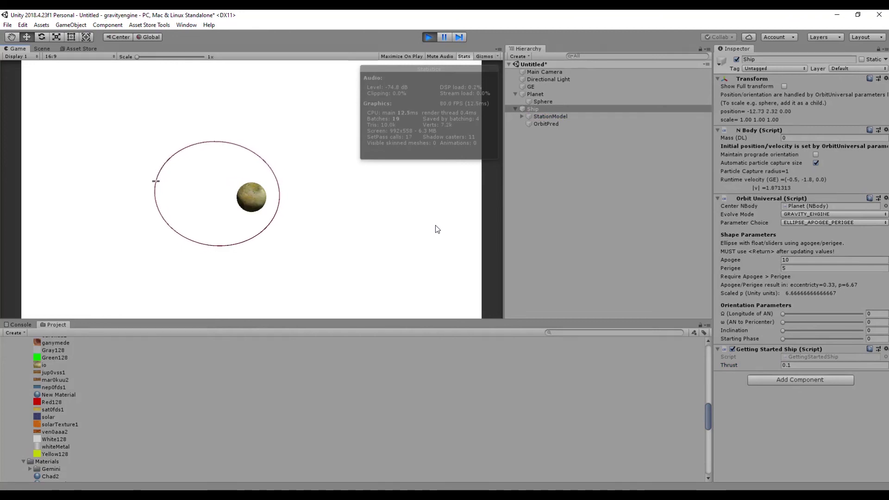
key("Down")
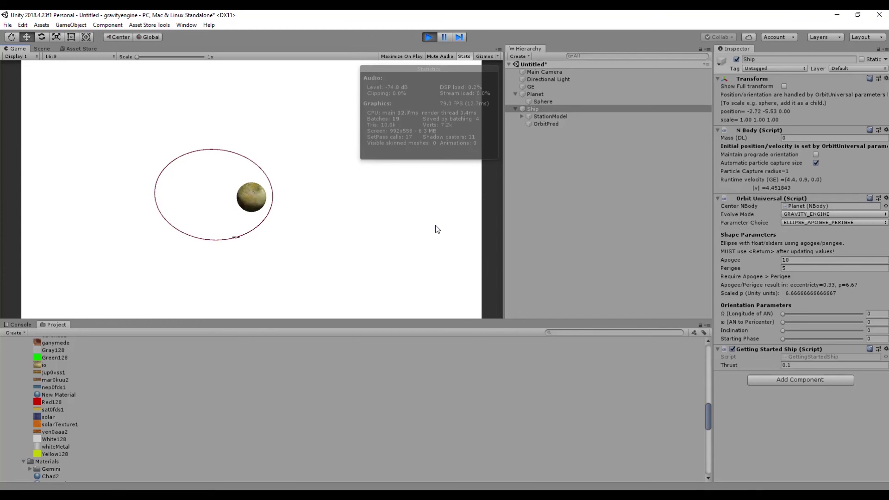
key("Up")
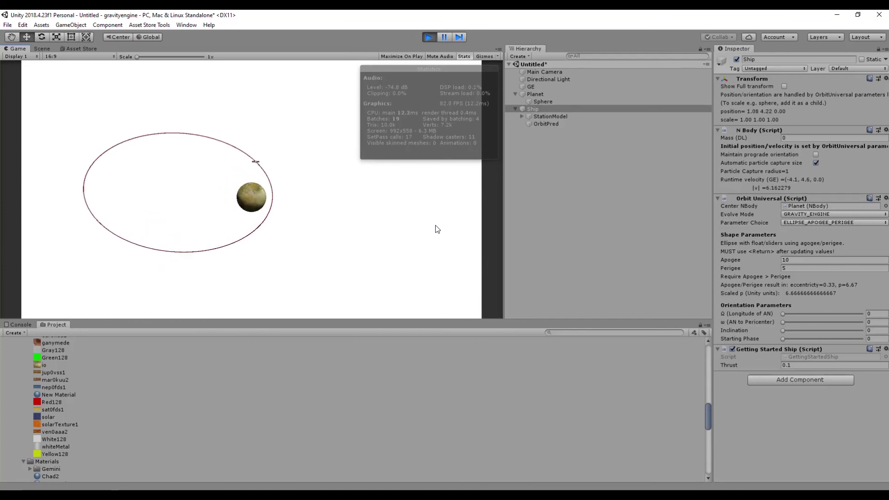
left_click(428, 38)
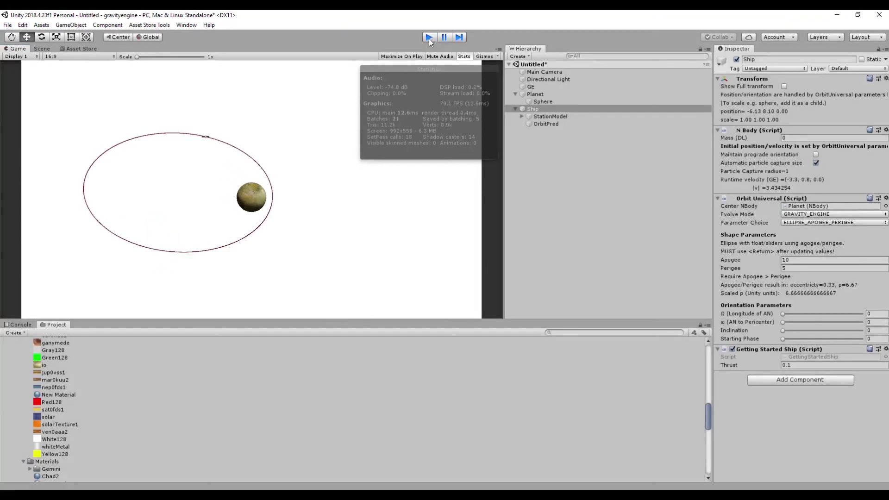